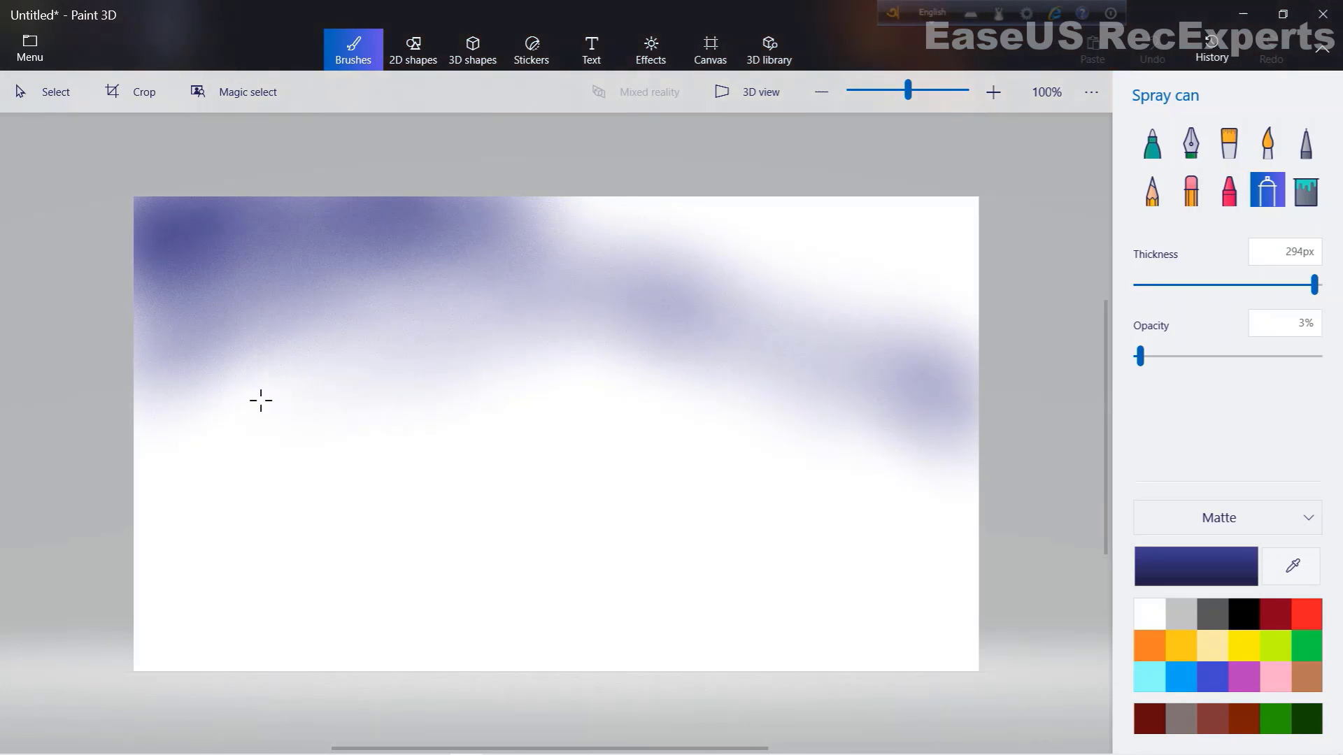
- Spray a soft, faint dark blue arch across the upper canvas, extending down both side edges
mouse_move(176, 376)
left_mouse_down()
mouse_move(155, 480)
mouse_move(184, 299)
mouse_move(346, 219)
left_mouse_up()
mouse_move(242, 360)
left_mouse_down()
mouse_move(405, 343)
mouse_move(608, 255)
mouse_move(330, 307)
mouse_move(238, 237)
left_mouse_up()
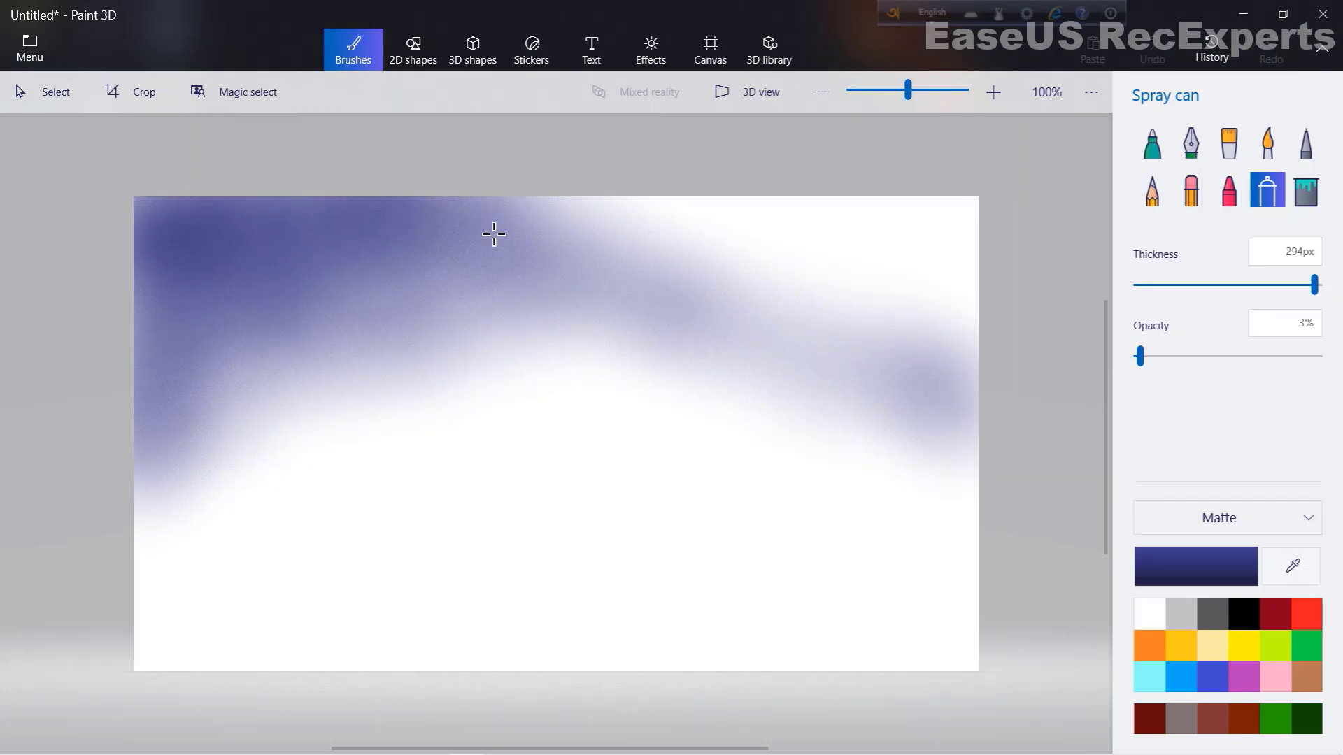
mouse_move(493, 234)
left_mouse_down()
mouse_move(723, 211)
mouse_move(784, 261)
left_mouse_up()
mouse_move(589, 343)
left_mouse_down()
mouse_move(963, 429)
mouse_move(535, 325)
mouse_move(662, 322)
mouse_move(980, 414)
left_mouse_up()
mouse_move(913, 459)
left_mouse_down()
mouse_move(988, 453)
mouse_move(901, 406)
left_mouse_up()
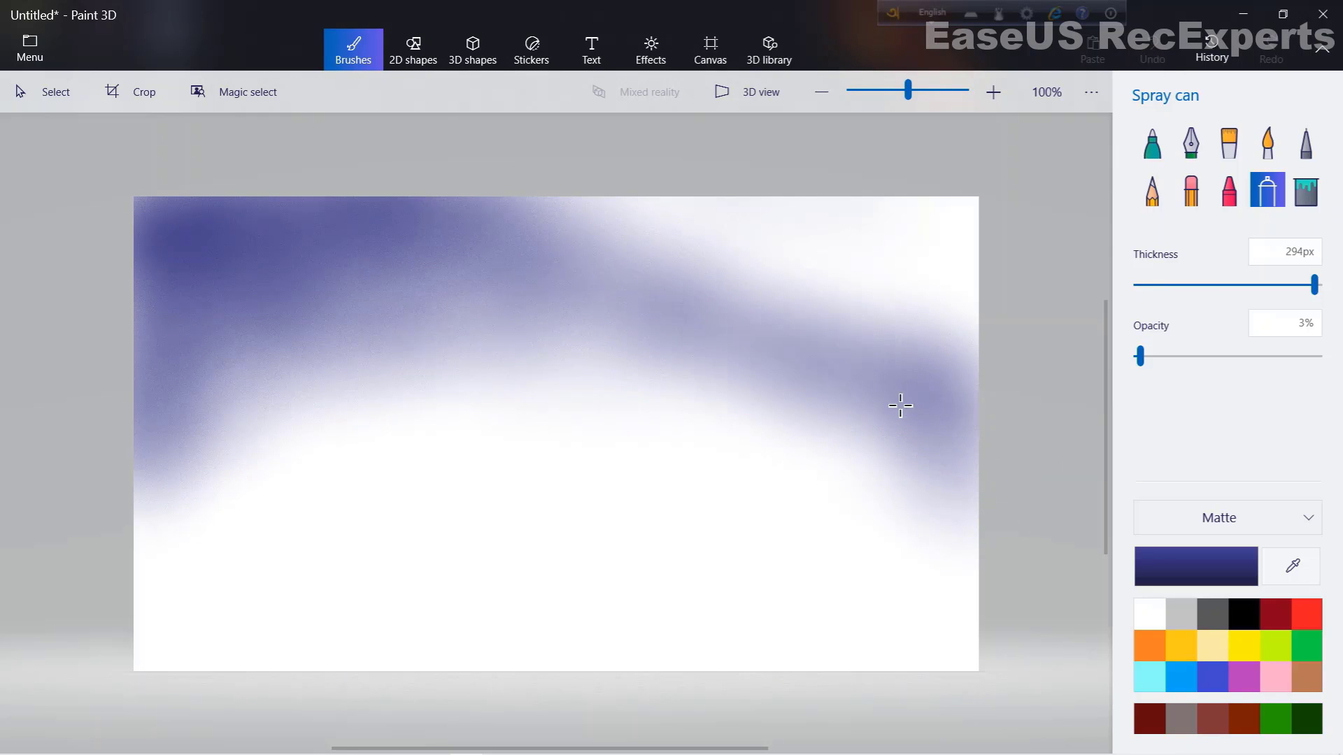
left_click_drag(564, 293, 710, 354)
left_click_drag(594, 241, 902, 287)
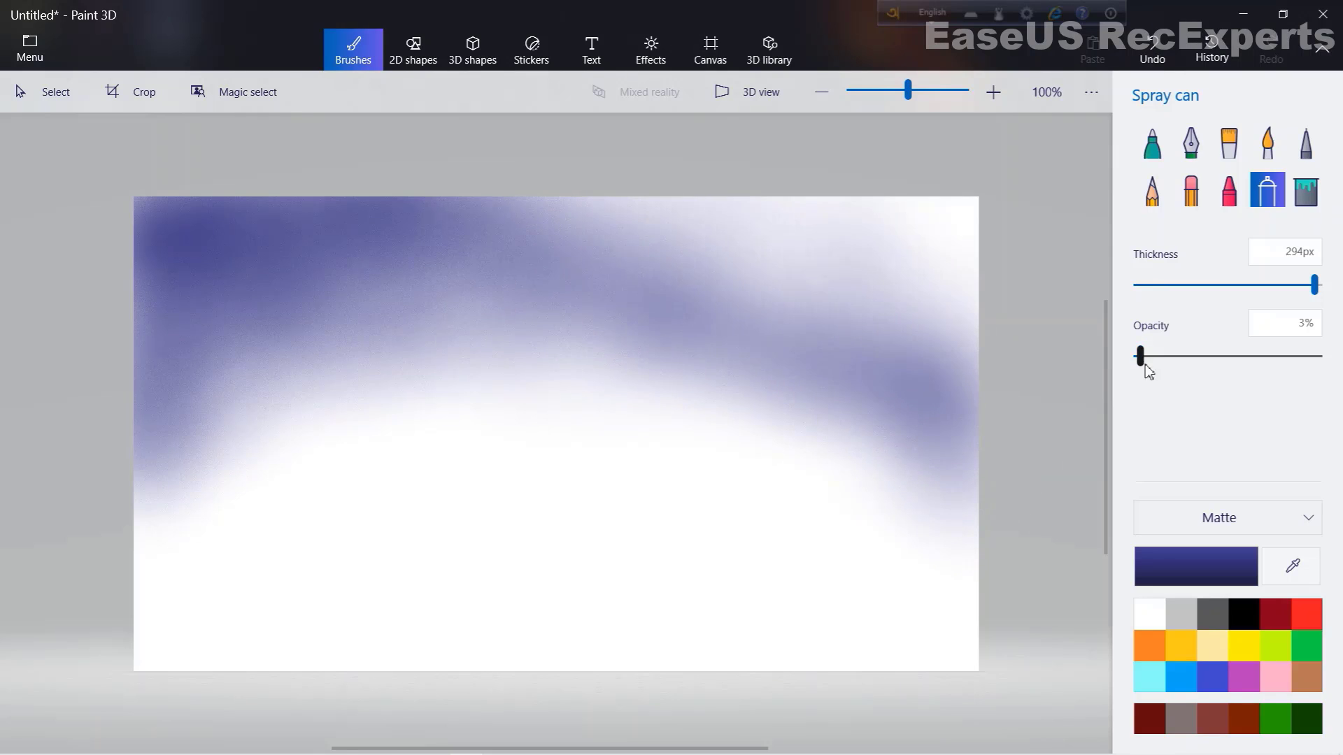
- Raise the spray opacity to 21% and fill the upper sky with denser dark blue, including both corners
left_click_drag(1140, 356, 1174, 357)
mouse_move(938, 275)
left_mouse_down()
mouse_move(854, 233)
mouse_move(962, 255)
mouse_move(943, 293)
mouse_move(617, 257)
mouse_move(491, 225)
mouse_move(209, 257)
mouse_move(163, 225)
mouse_move(137, 319)
mouse_move(153, 305)
mouse_move(157, 349)
mouse_move(224, 286)
mouse_move(150, 416)
left_mouse_up()
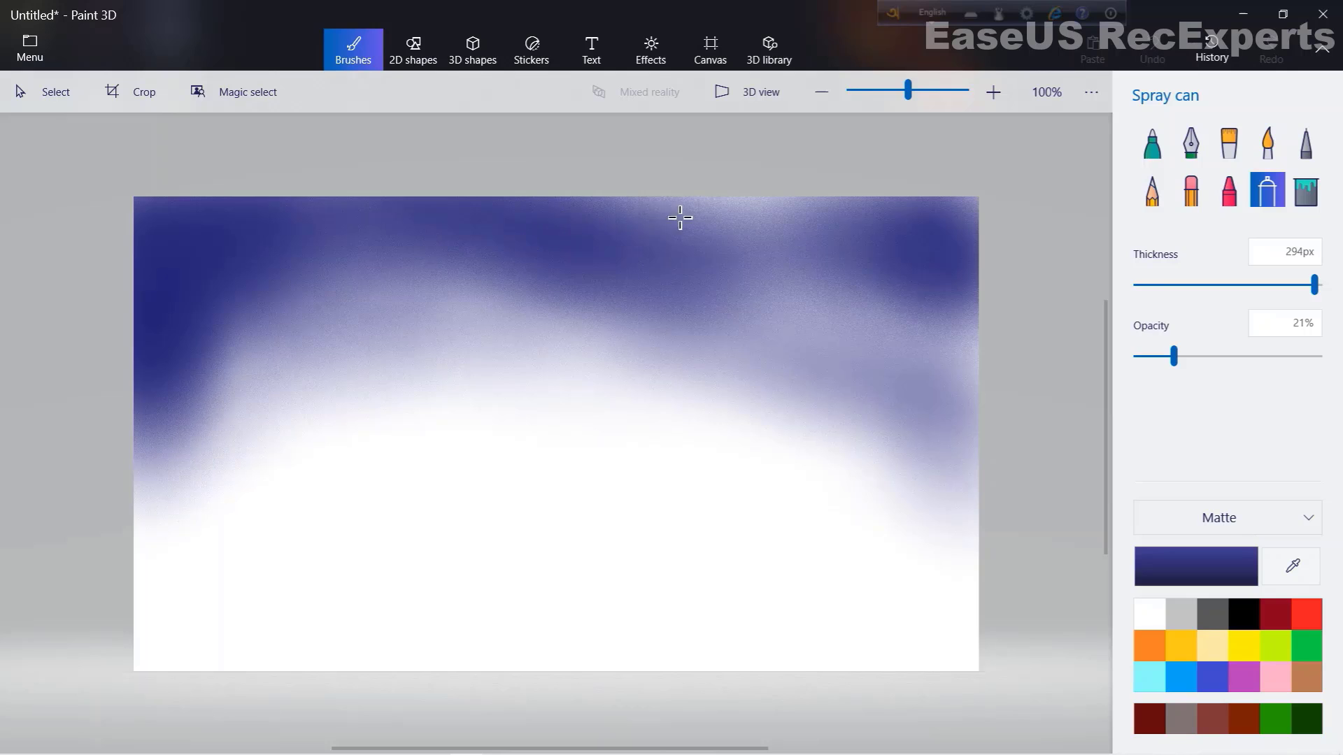
mouse_move(679, 218)
left_mouse_down()
mouse_move(774, 246)
mouse_move(783, 224)
mouse_move(746, 270)
mouse_move(929, 336)
mouse_move(706, 301)
left_mouse_up()
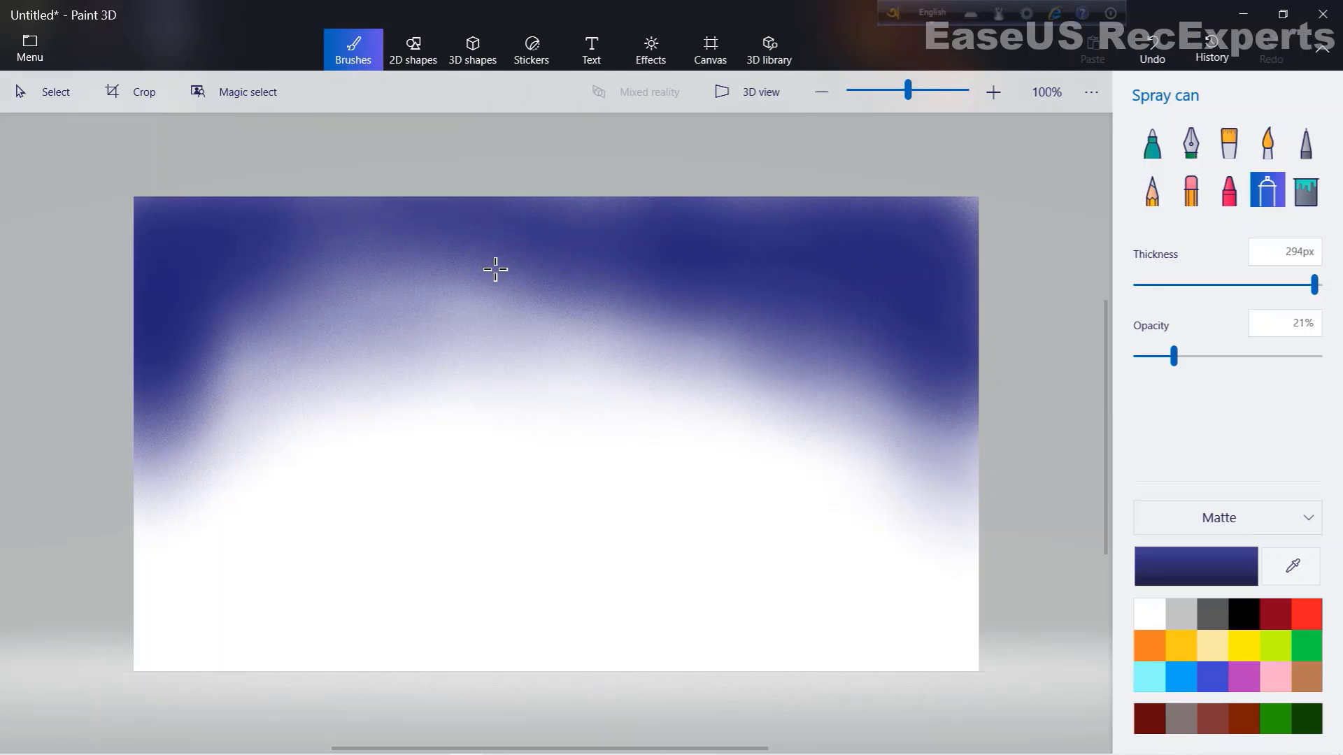
mouse_move(496, 269)
left_mouse_down()
mouse_move(275, 324)
mouse_move(273, 359)
mouse_move(231, 381)
left_mouse_up()
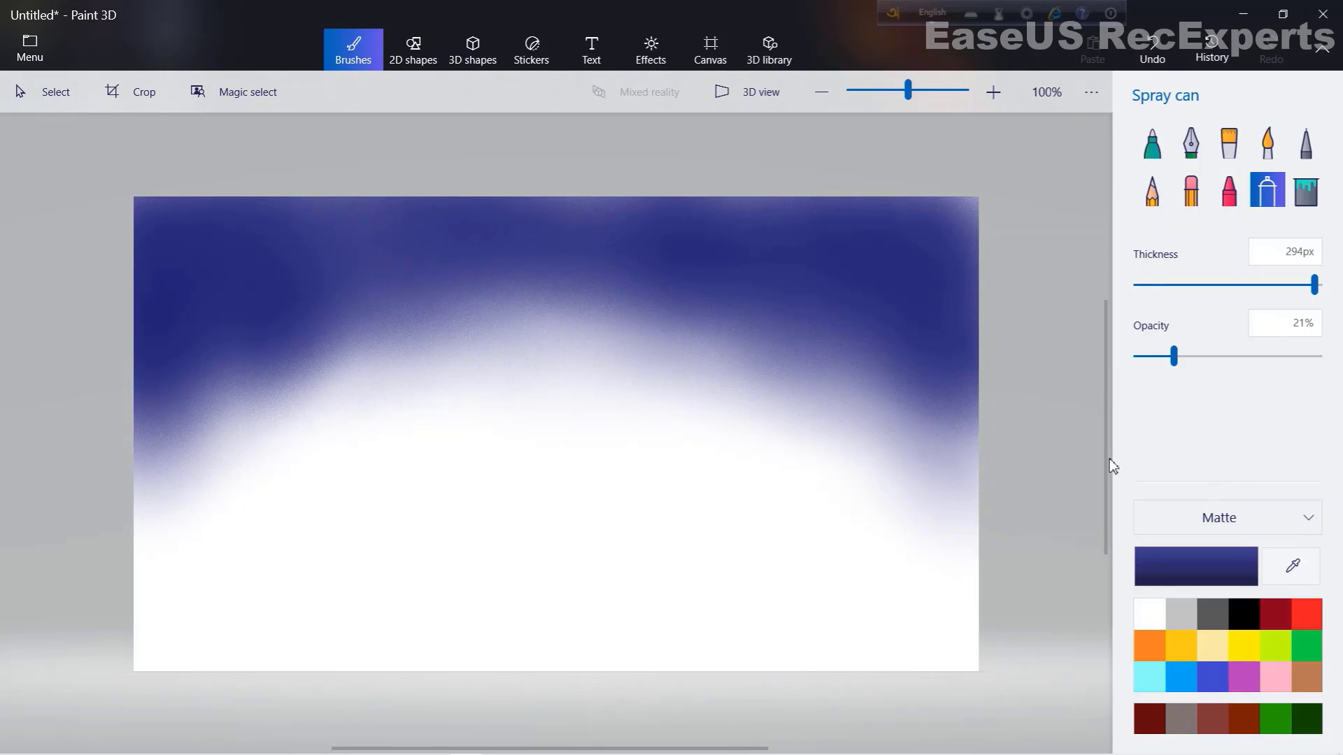
- Change the spray colour to a dark purple mixed from the palette's purple and set the opacity to 9%
left_click(1243, 677)
left_click(1210, 570)
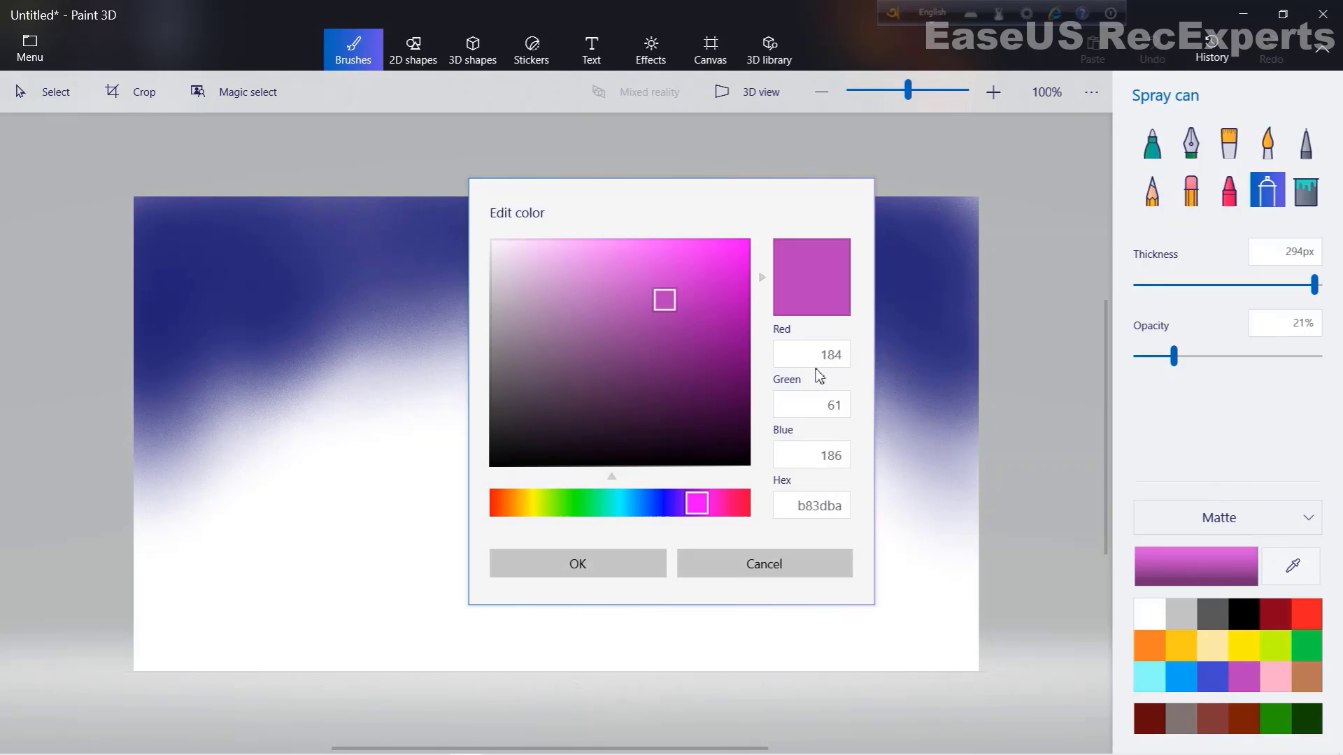
left_click(712, 392)
left_click(615, 564)
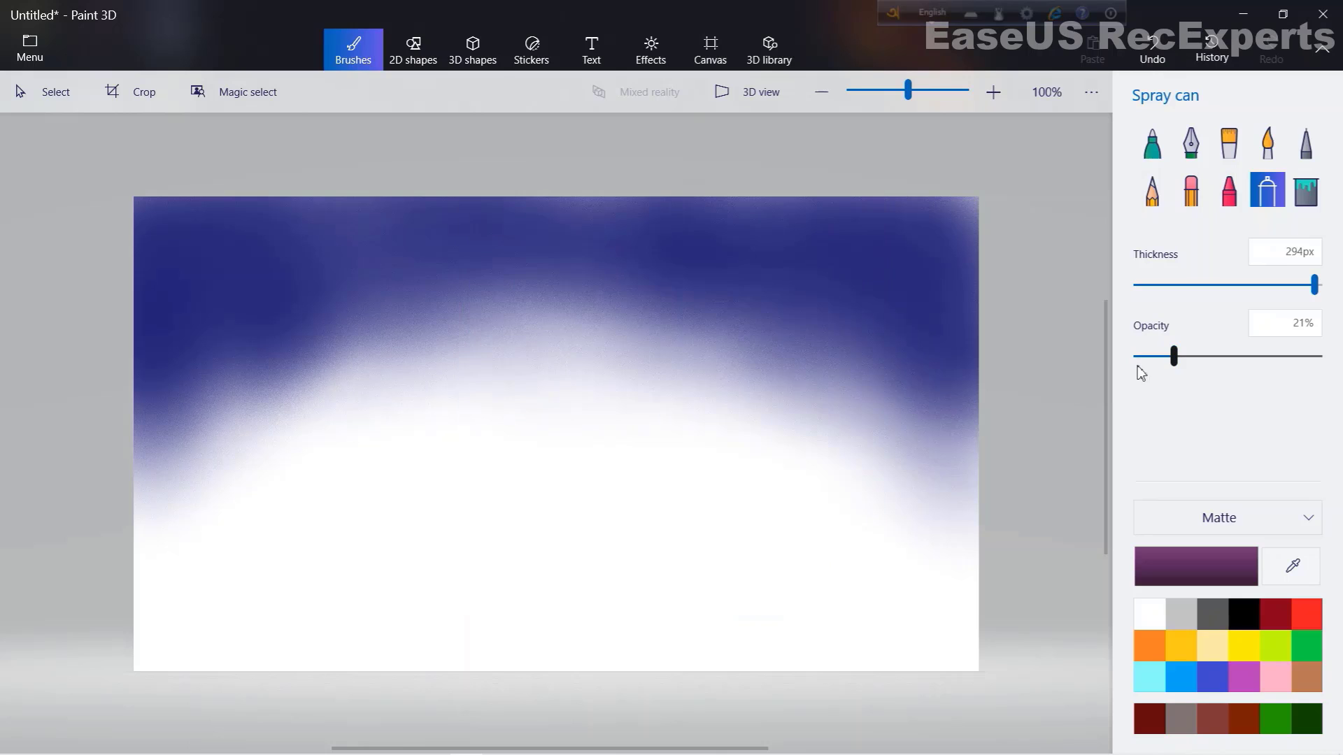
left_click(1152, 357)
- Spray and blend a broad dark purple arch below the blue sky, leaving the lower middle of the canvas white
mouse_move(536, 336)
left_mouse_down()
mouse_move(204, 399)
mouse_move(297, 345)
mouse_move(680, 342)
mouse_move(965, 443)
mouse_move(842, 368)
mouse_move(950, 464)
mouse_move(930, 489)
left_mouse_up()
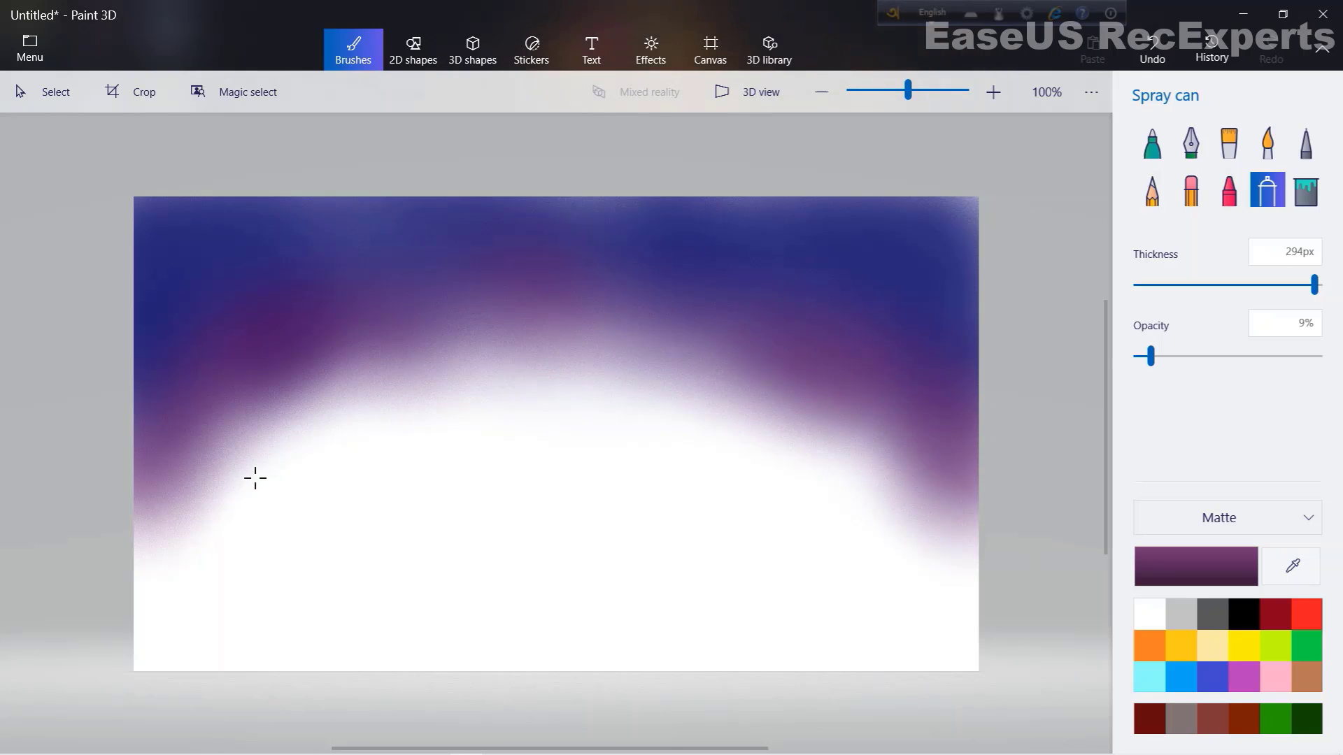
mouse_move(255, 476)
left_mouse_down()
mouse_move(434, 404)
mouse_move(599, 394)
mouse_move(781, 441)
mouse_move(982, 579)
left_mouse_up()
mouse_move(473, 344)
left_mouse_down()
mouse_move(449, 422)
mouse_move(489, 402)
mouse_move(251, 465)
mouse_move(135, 519)
left_mouse_up()
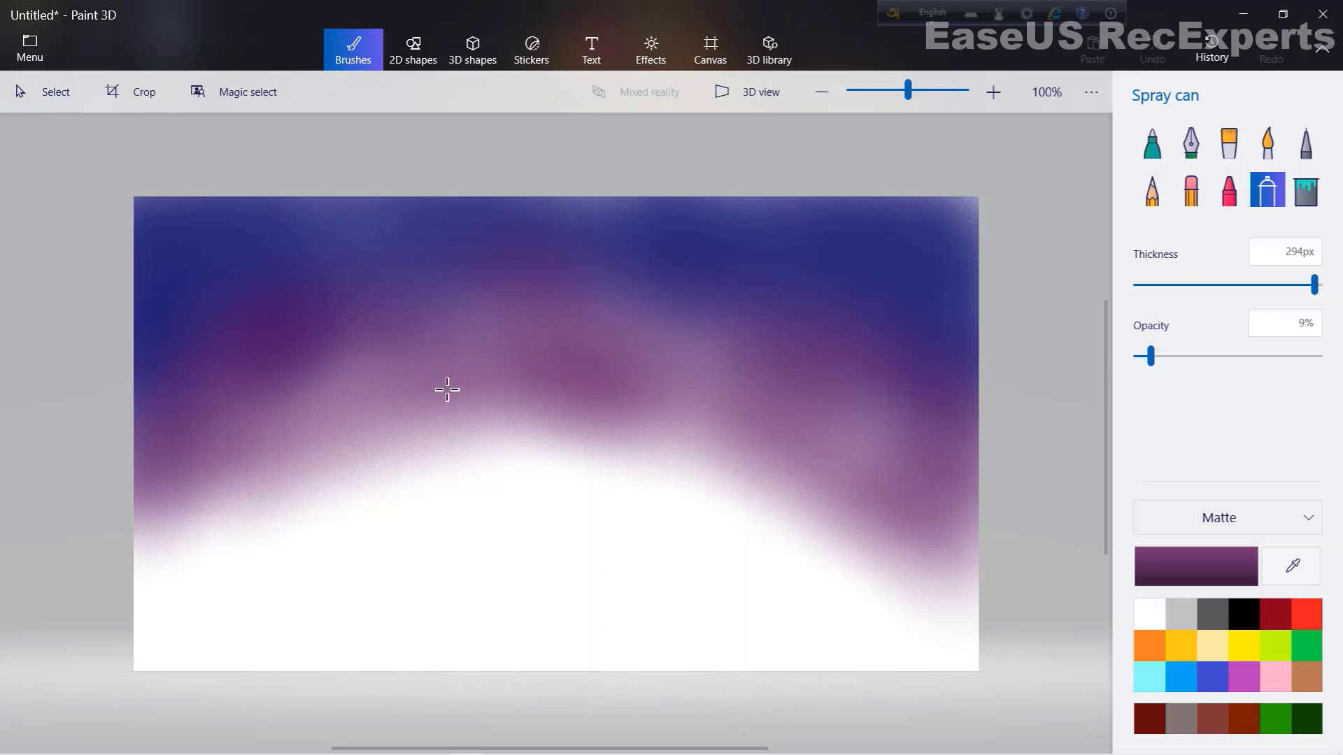
mouse_move(447, 390)
left_mouse_down()
mouse_move(87, 622)
mouse_move(245, 524)
mouse_move(414, 462)
mouse_move(718, 475)
left_mouse_up()
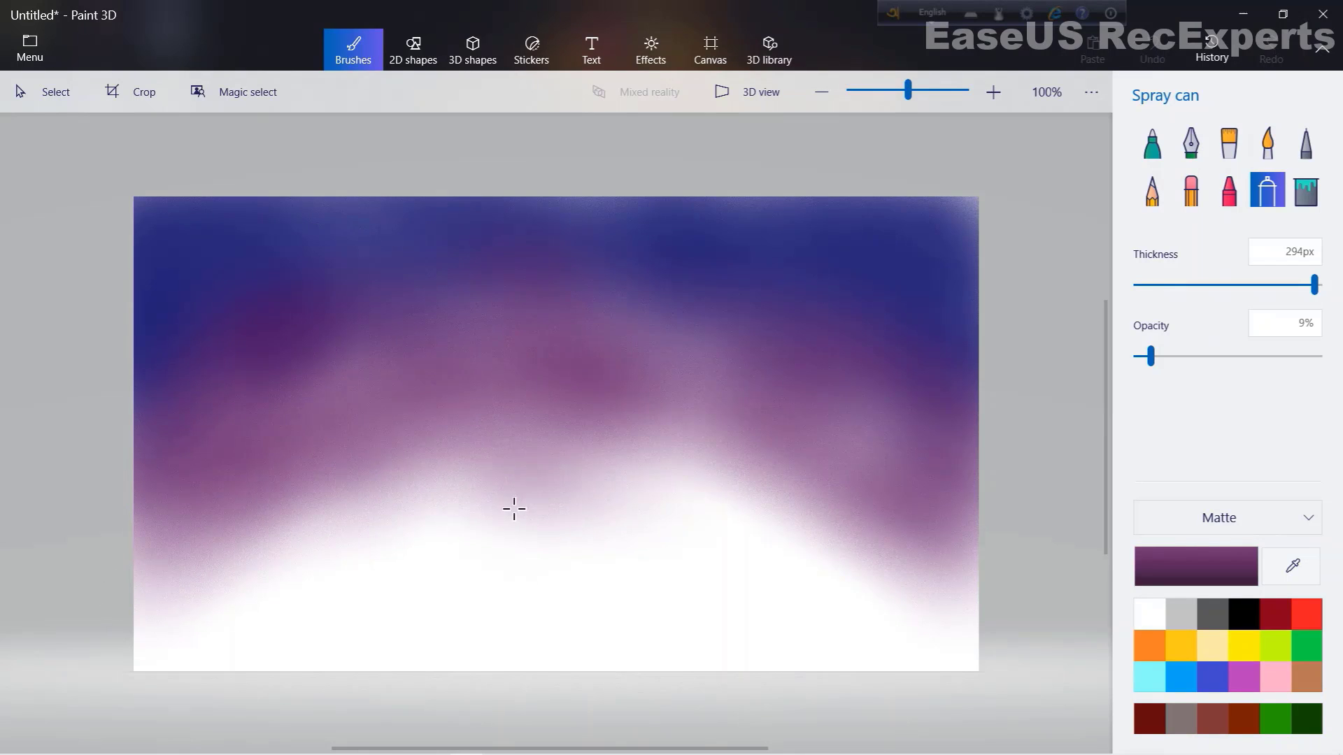
mouse_move(515, 510)
left_mouse_down()
mouse_move(287, 549)
mouse_move(429, 503)
mouse_move(665, 502)
mouse_move(888, 554)
mouse_move(599, 481)
mouse_move(167, 542)
left_mouse_up()
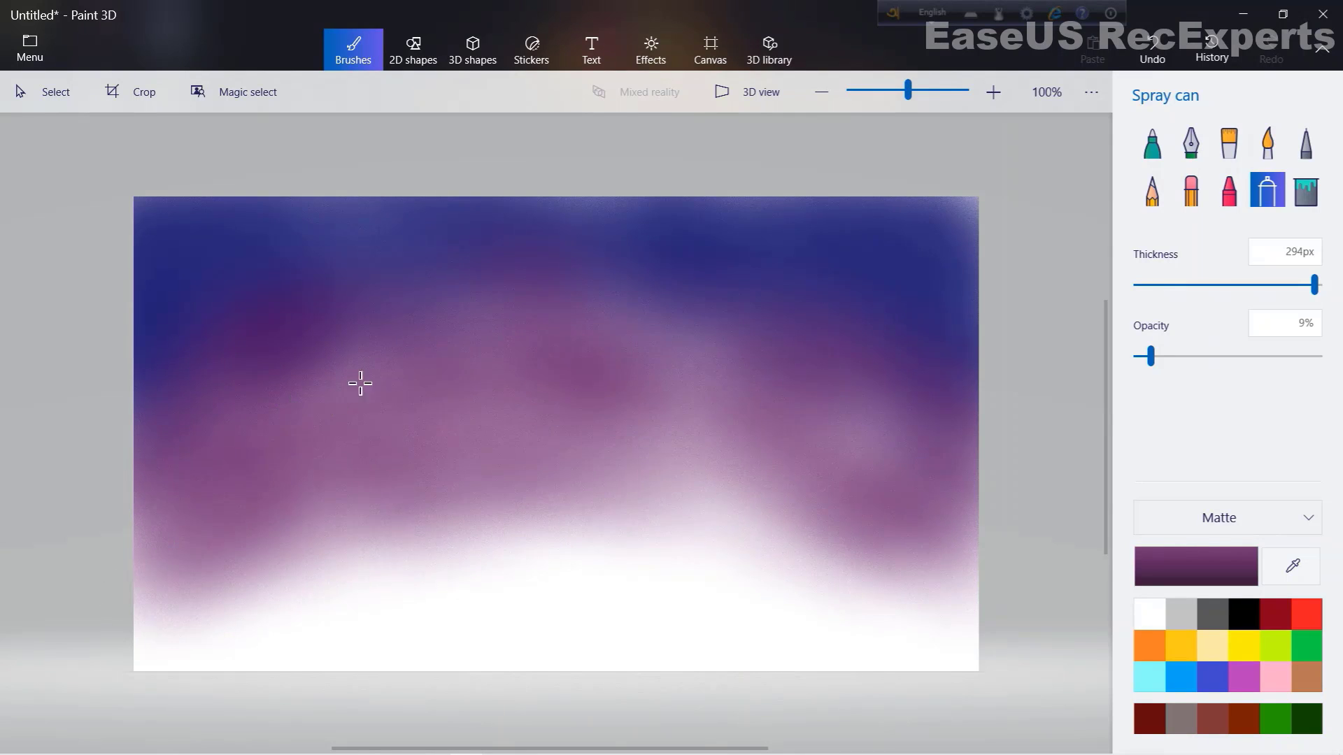
mouse_move(360, 383)
left_mouse_down()
mouse_move(389, 377)
mouse_move(243, 401)
mouse_move(433, 322)
mouse_move(582, 314)
mouse_move(467, 325)
mouse_move(499, 426)
mouse_move(653, 349)
mouse_move(709, 337)
mouse_move(597, 338)
left_mouse_up()
mouse_move(691, 438)
left_mouse_down()
mouse_move(612, 456)
mouse_move(633, 454)
left_mouse_up()
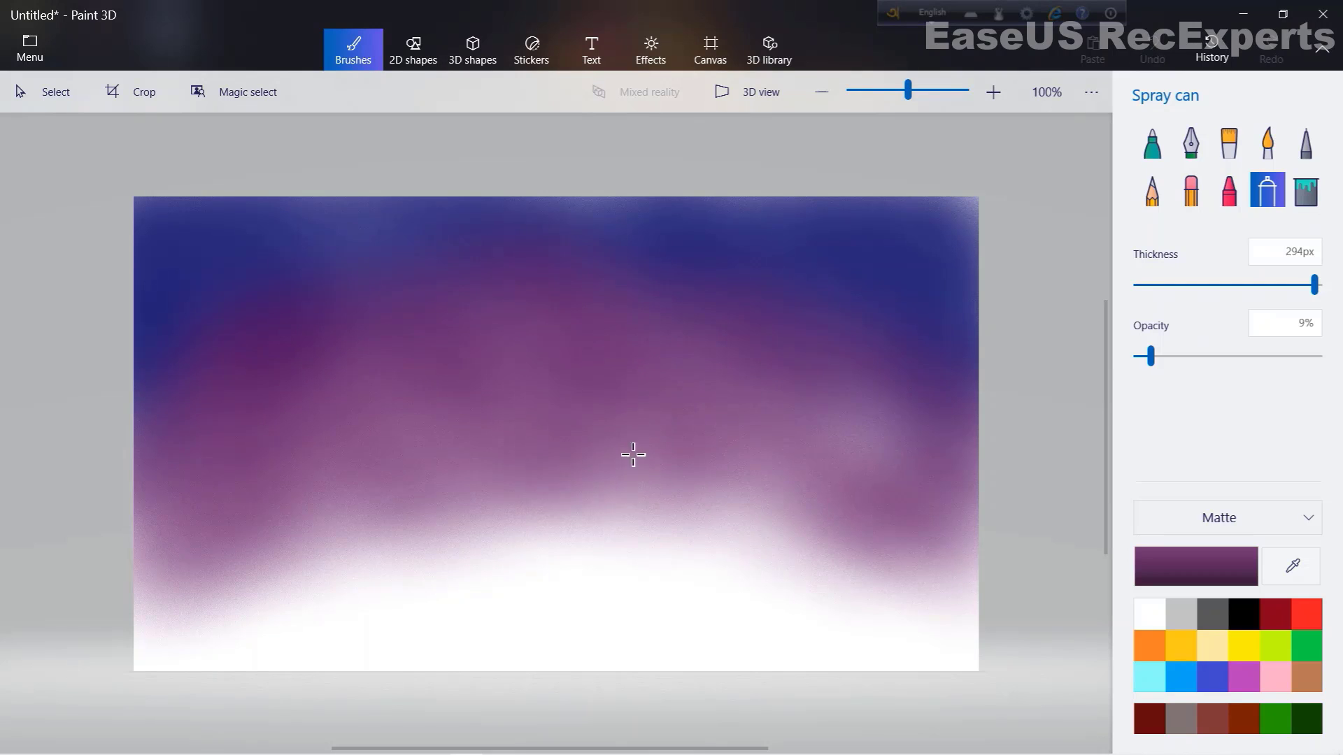
left_click_drag(872, 445, 871, 447)
mouse_move(636, 486)
left_mouse_down()
mouse_move(773, 512)
mouse_move(993, 597)
left_mouse_up()
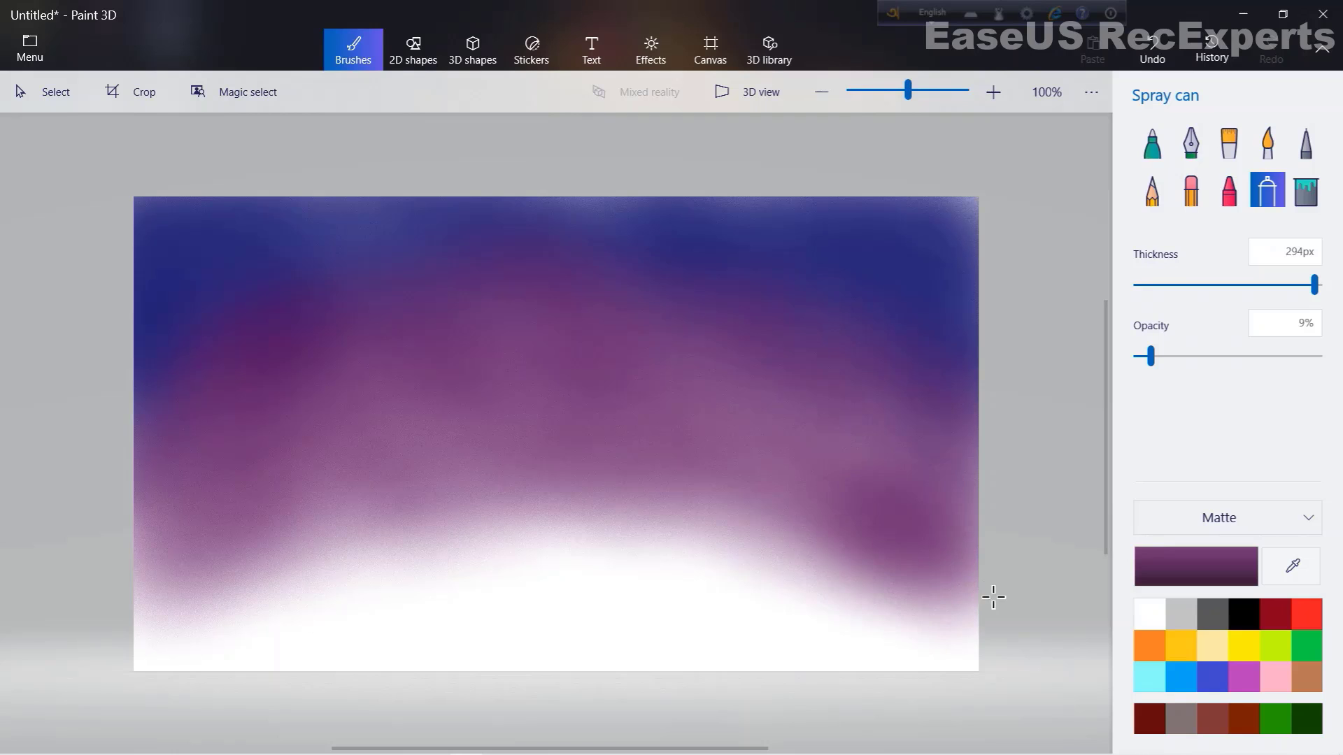
mouse_move(902, 474)
left_mouse_down()
mouse_move(879, 501)
mouse_move(619, 360)
left_mouse_up()
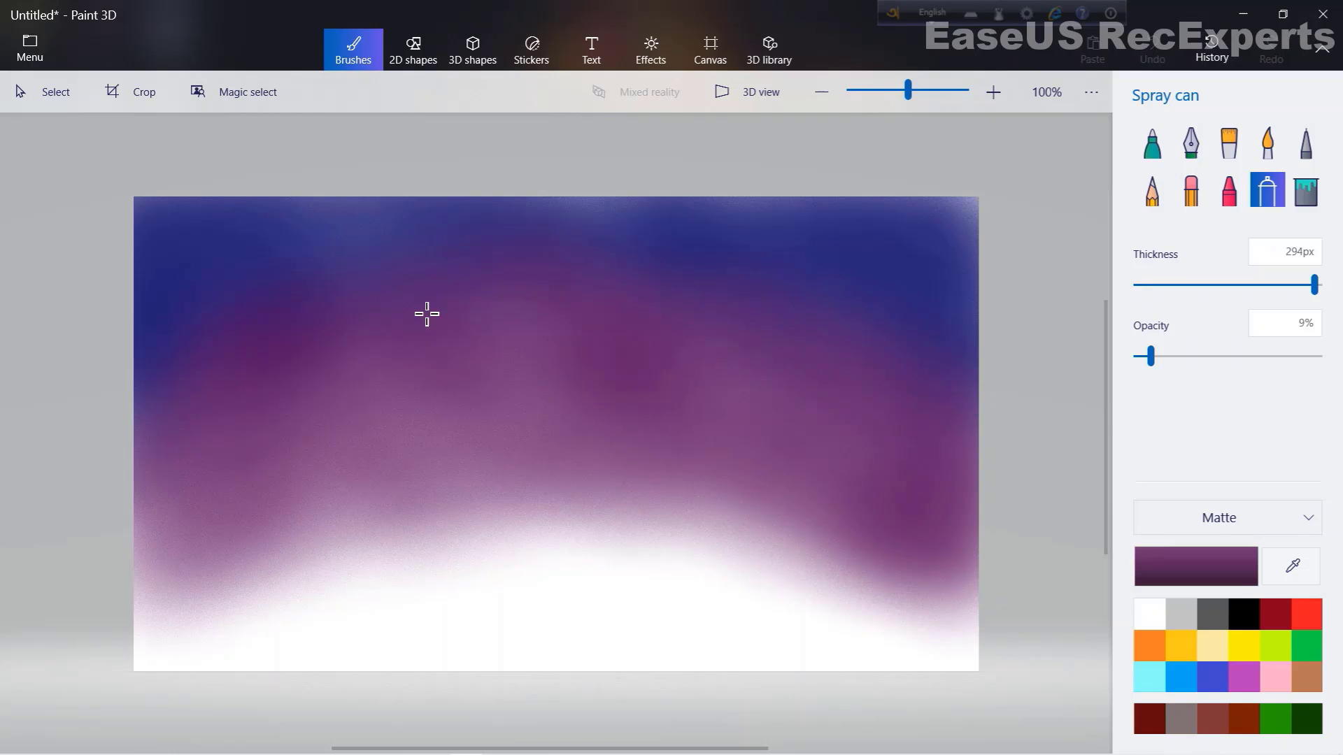
mouse_move(350, 545)
left_mouse_down()
mouse_move(149, 574)
mouse_move(362, 551)
mouse_move(462, 495)
mouse_move(157, 581)
left_mouse_up()
left_click_drag(179, 471, 185, 471)
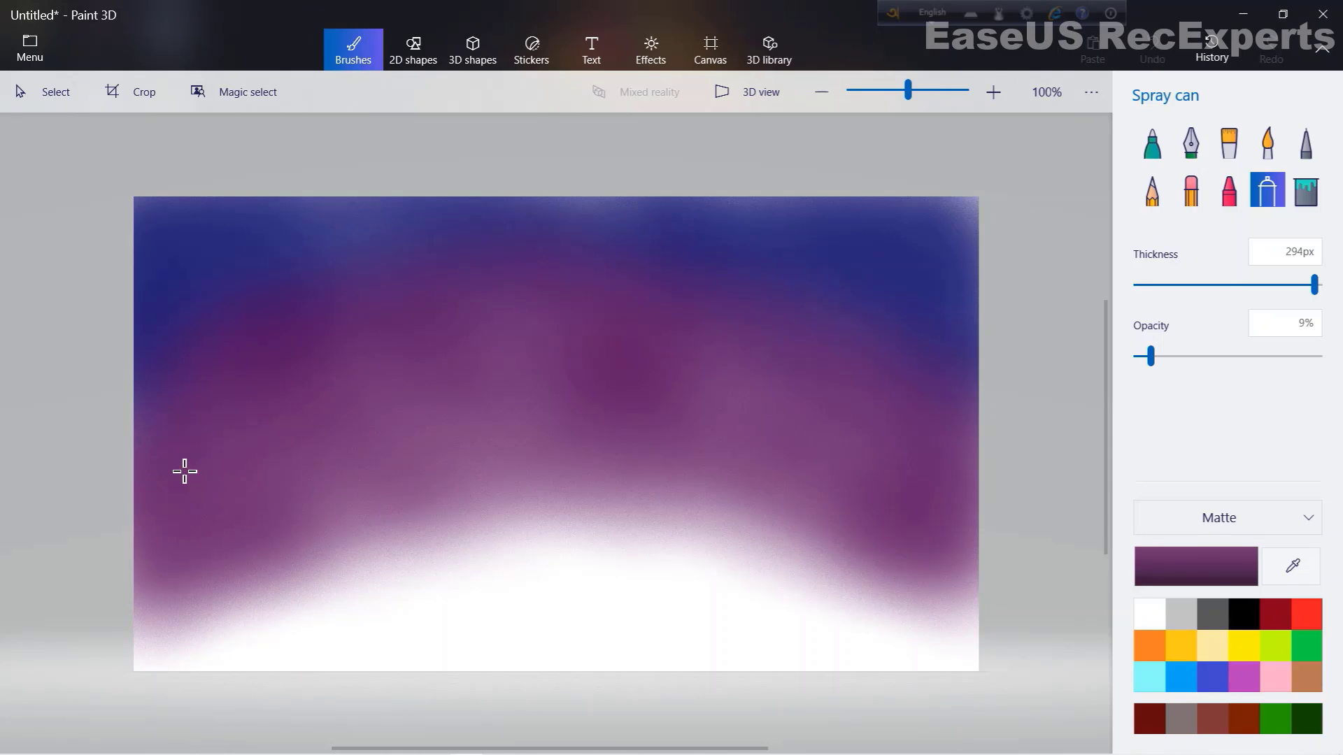
left_click_drag(541, 373, 447, 376)
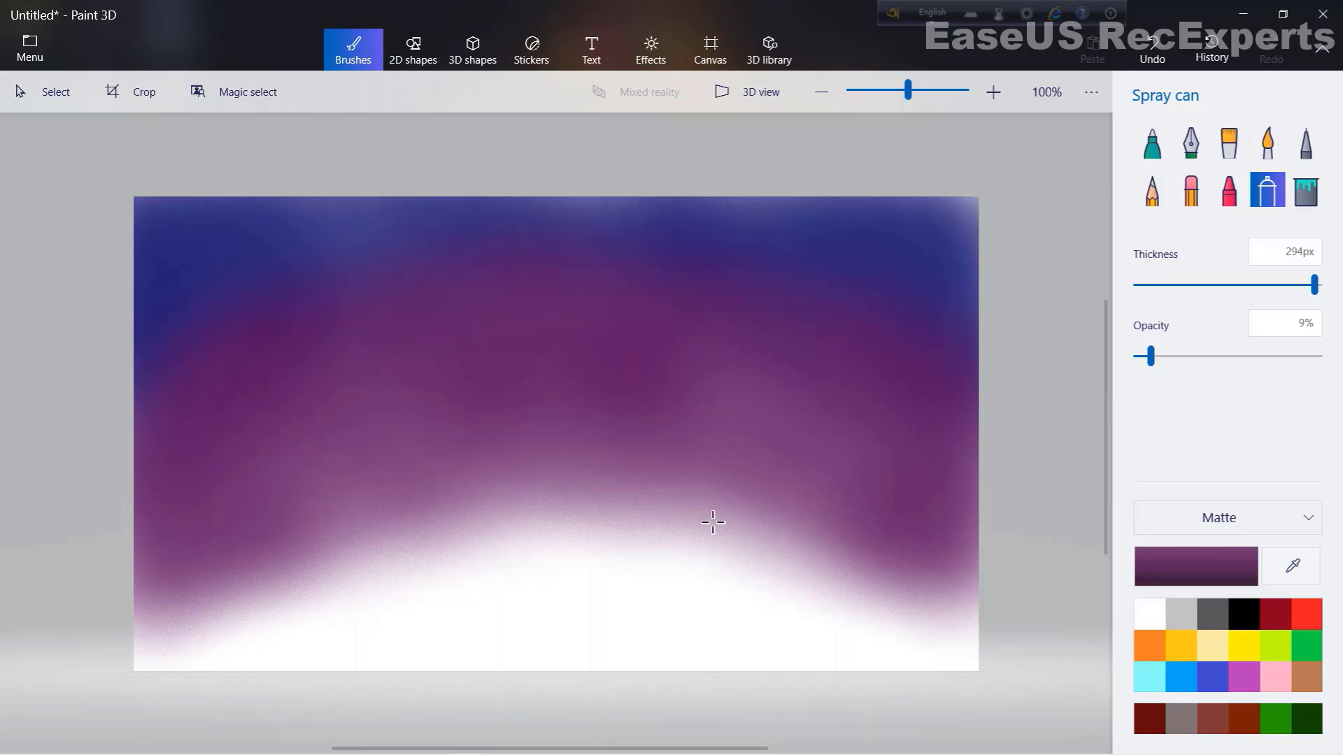
- Set the spray colour to light pink #ffadc7 and lower the opacity to 2%
left_click(1274, 677)
left_click(1178, 577)
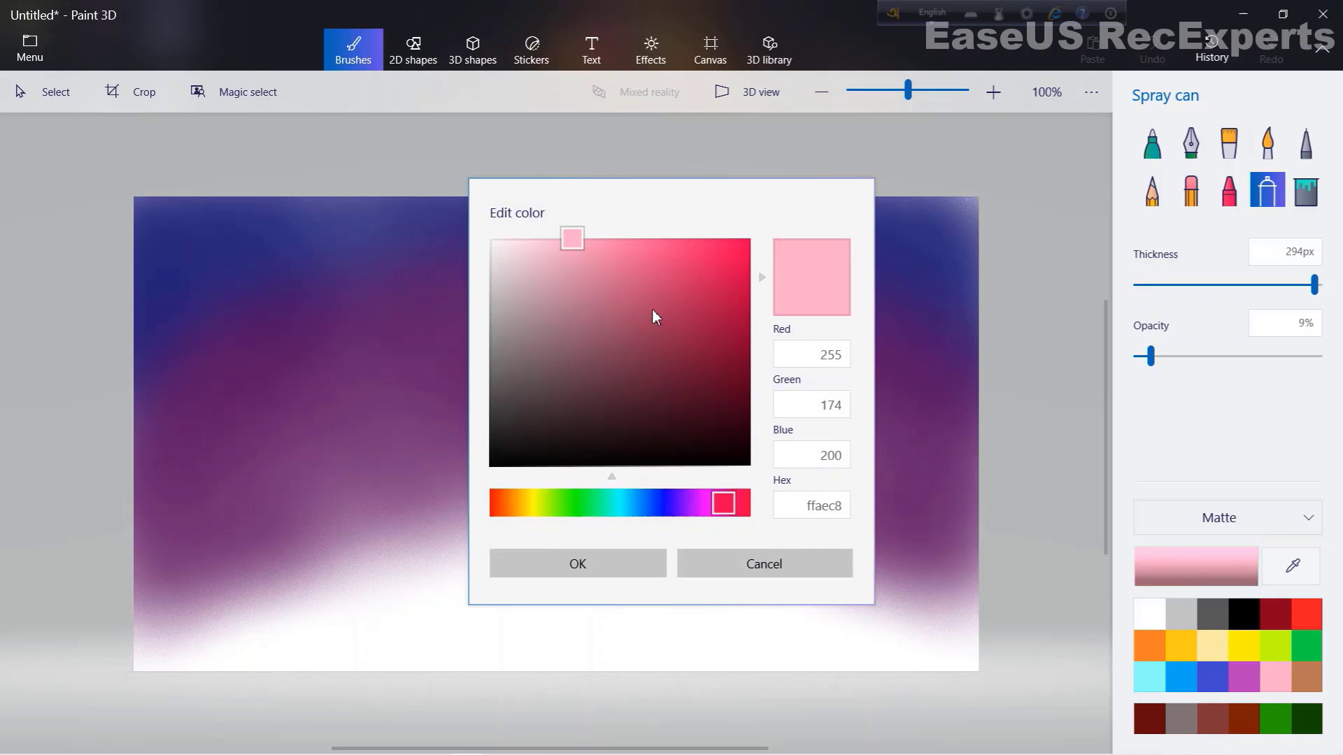
left_click(570, 288)
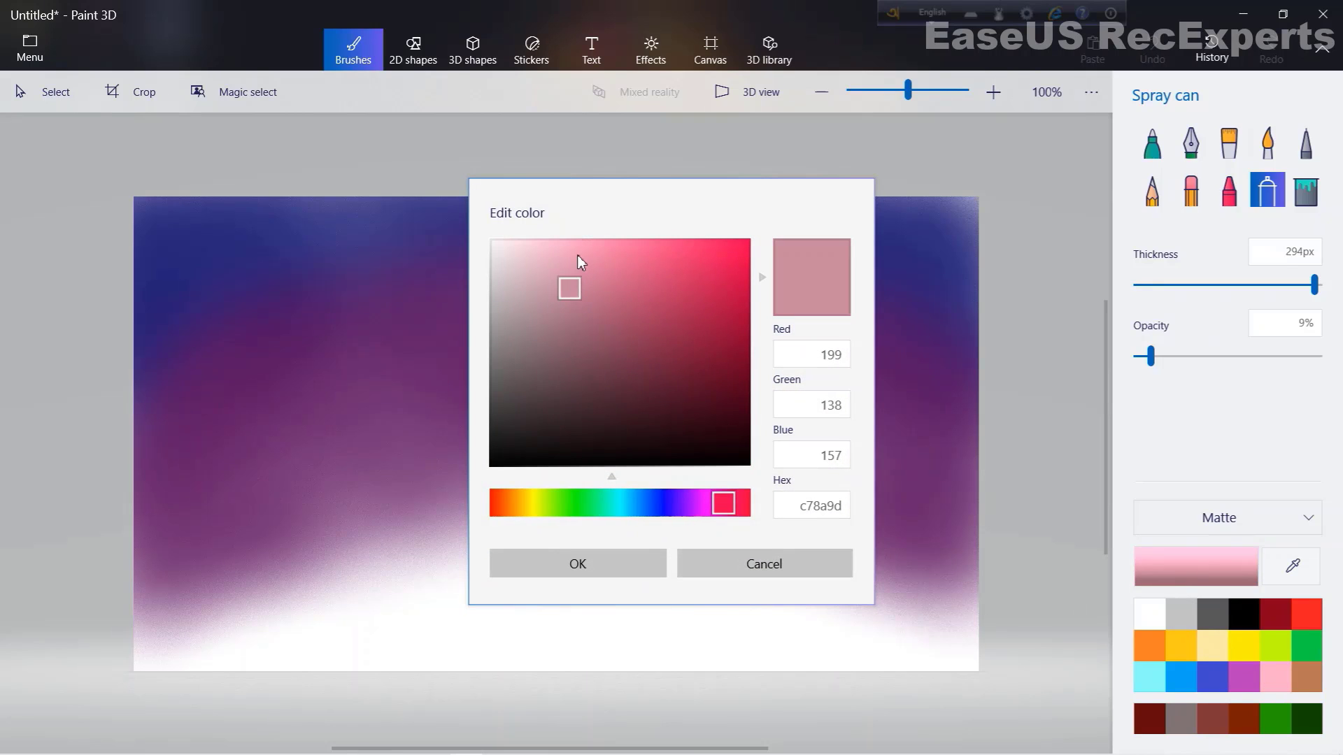
left_click(573, 258)
left_click(573, 239)
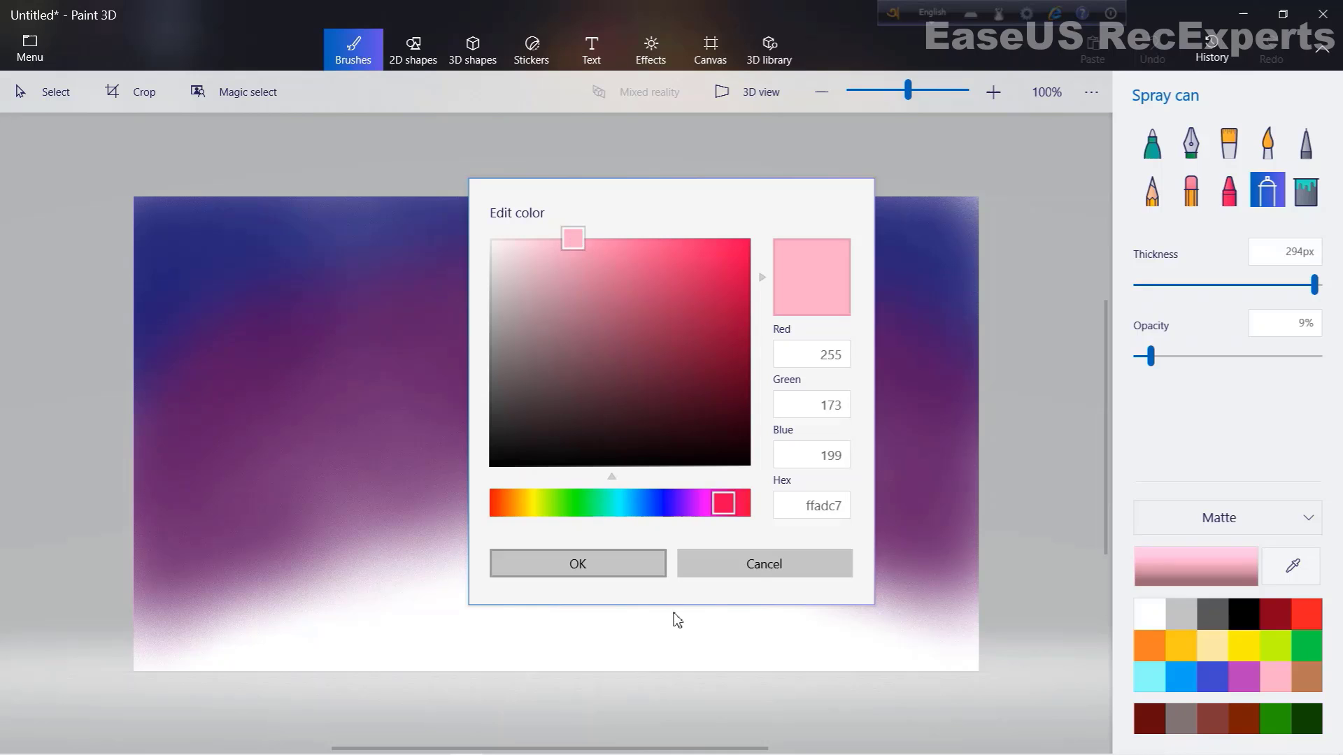
left_click(625, 566)
left_click(1138, 357)
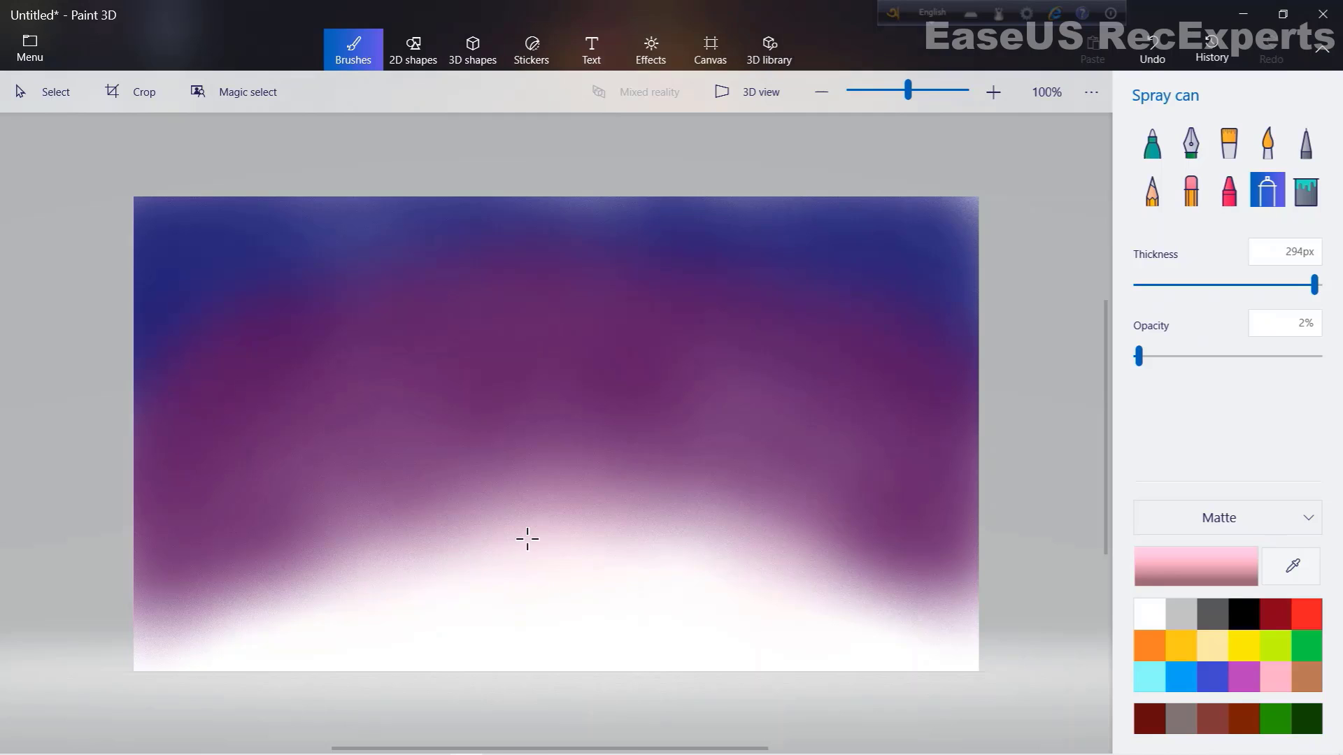
- Spray a soft pink glow over the lower middle sky, blending the purple into the white area near the horizon
left_click_drag(528, 539, 644, 541)
mouse_move(361, 569)
left_mouse_down()
mouse_move(517, 463)
mouse_move(704, 466)
mouse_move(551, 442)
mouse_move(773, 497)
mouse_move(888, 562)
mouse_move(719, 505)
left_mouse_up()
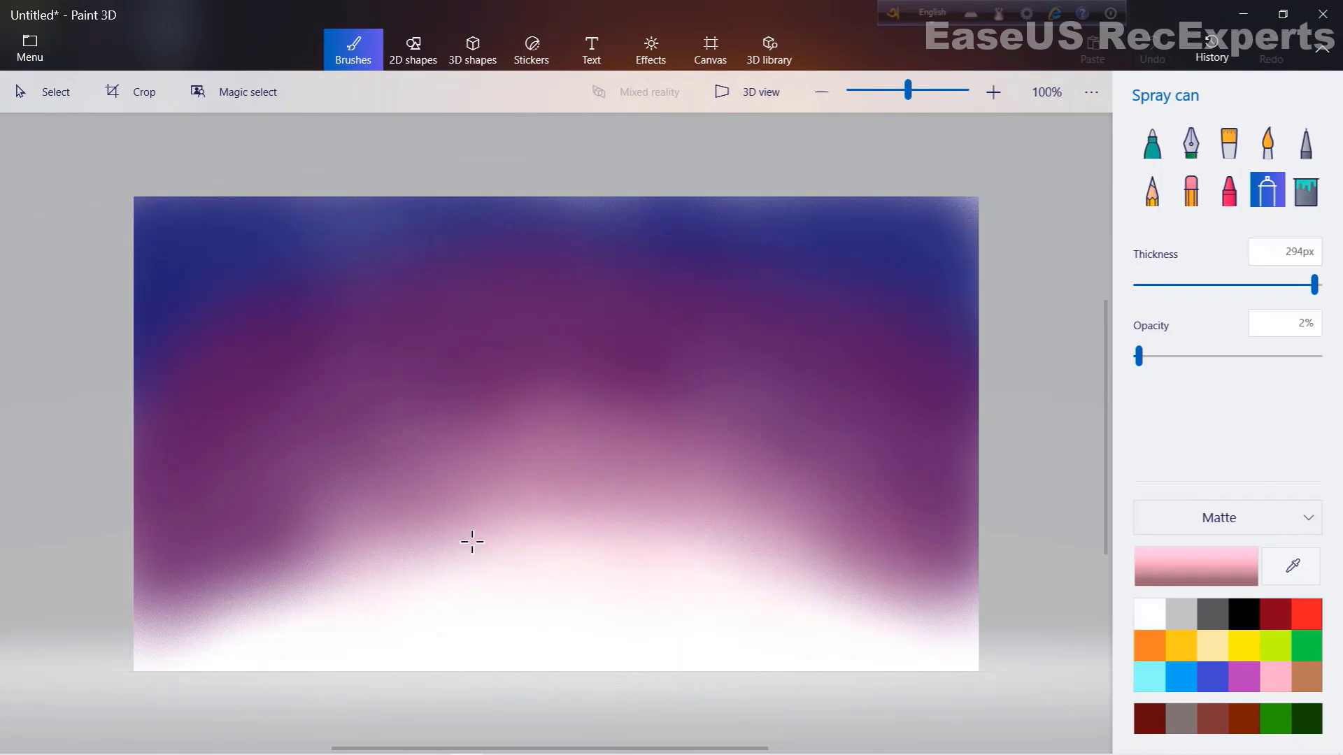
mouse_move(472, 542)
left_mouse_down()
mouse_move(212, 625)
mouse_move(318, 549)
mouse_move(175, 595)
left_mouse_up()
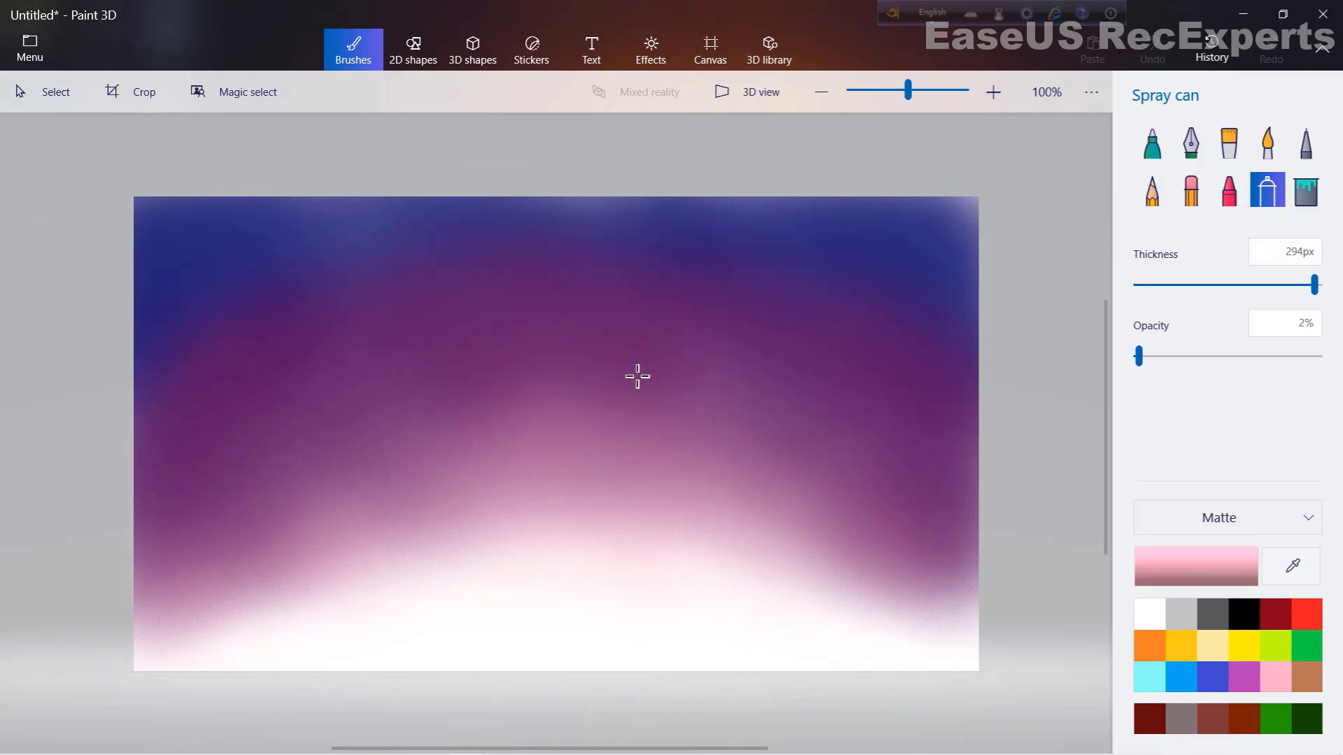
mouse_move(637, 377)
left_mouse_down()
mouse_move(641, 461)
mouse_move(930, 542)
mouse_move(705, 542)
left_mouse_up()
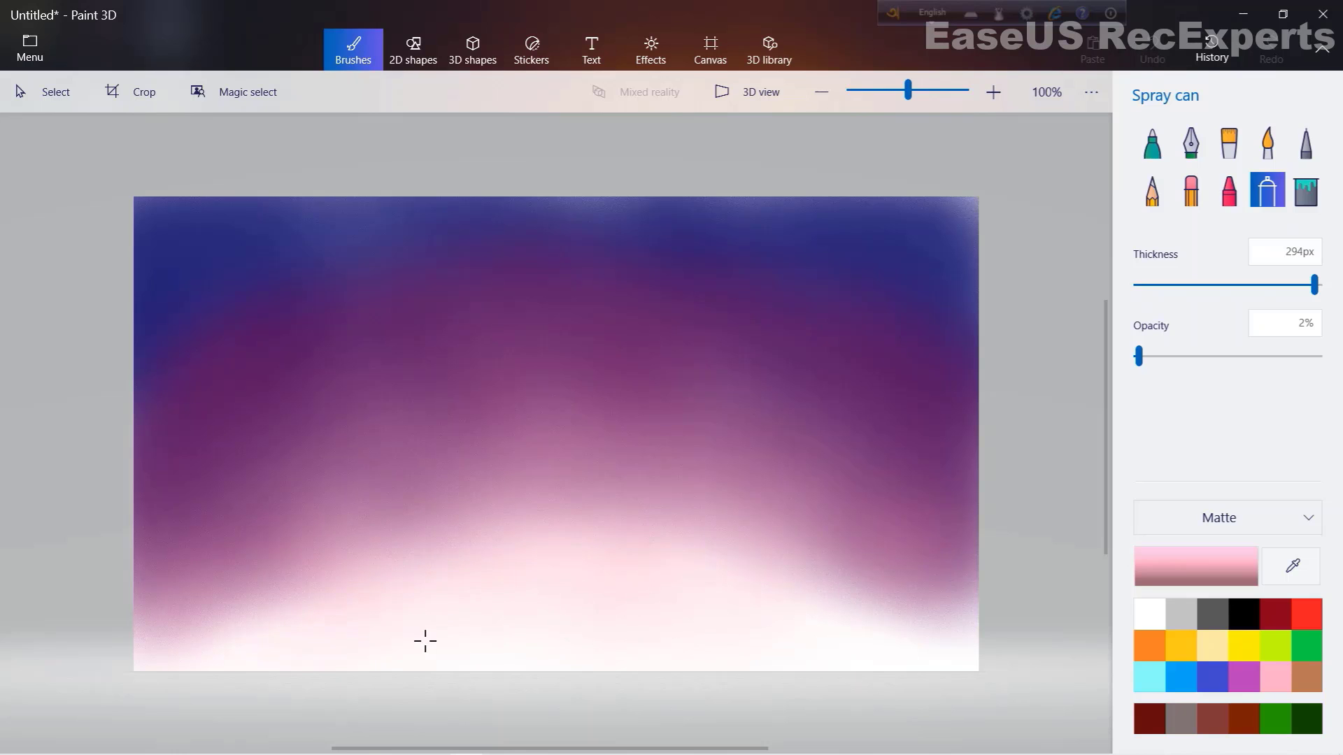
left_click_drag(687, 427, 665, 416)
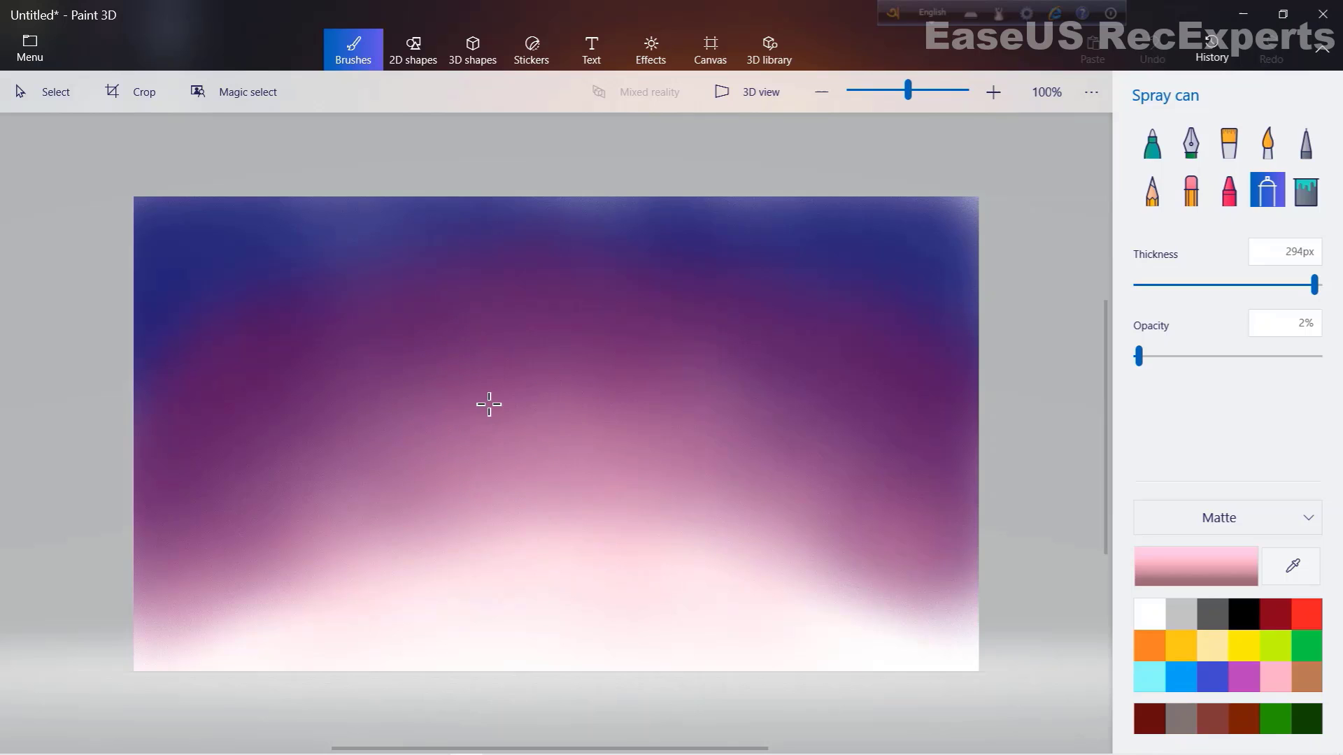
left_click_drag(489, 404, 617, 529)
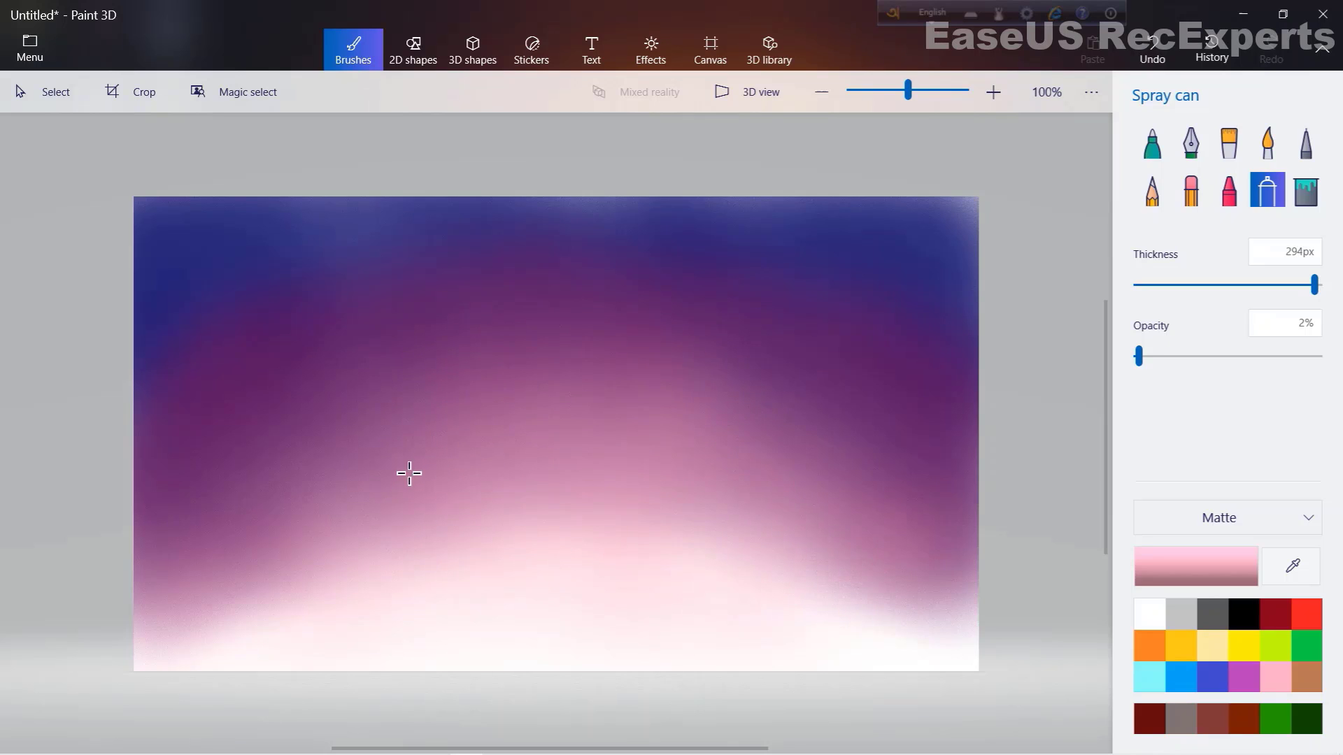
left_click_drag(409, 473, 321, 614)
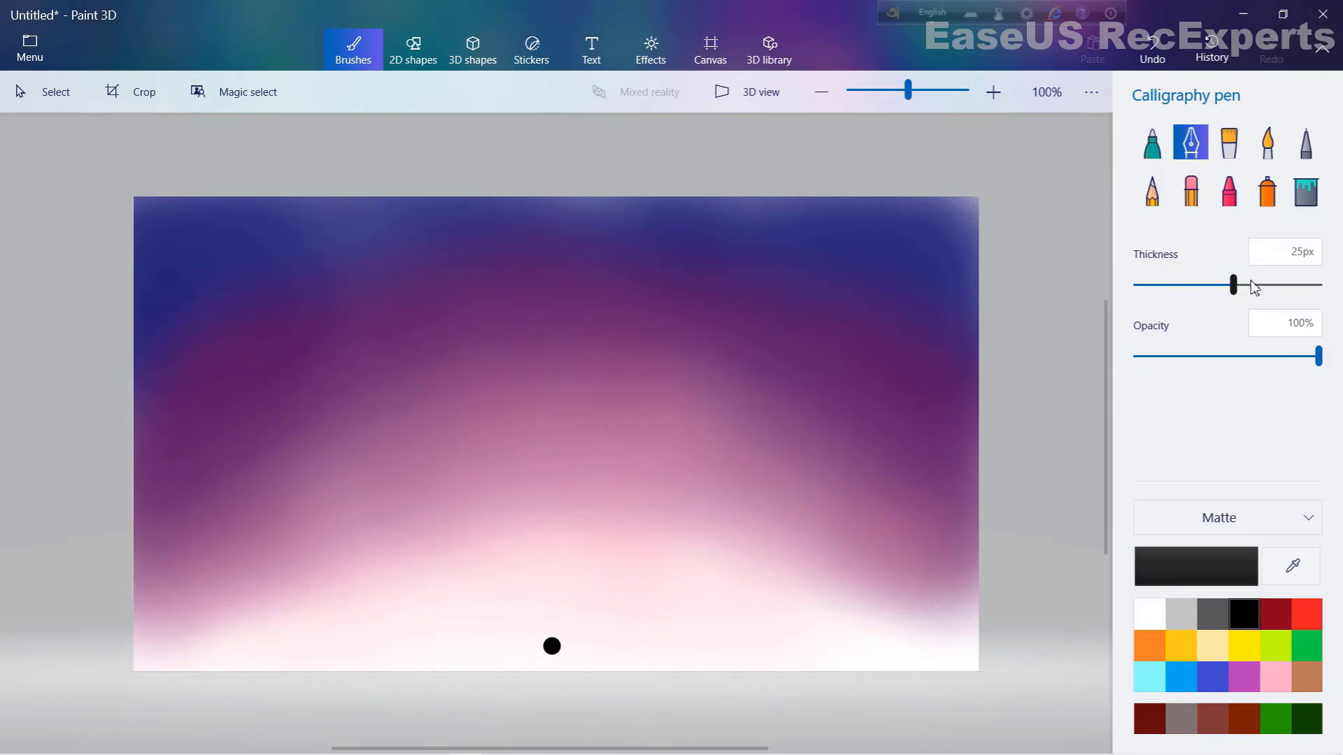
- With the black Calligraphy pen at 40px, paint hilly ground along the canvas bottom and an overhanging cliff at its left edge
left_click_drag(1254, 287, 1319, 285)
mouse_move(492, 657)
left_mouse_down()
mouse_move(921, 681)
mouse_move(1011, 673)
left_mouse_up()
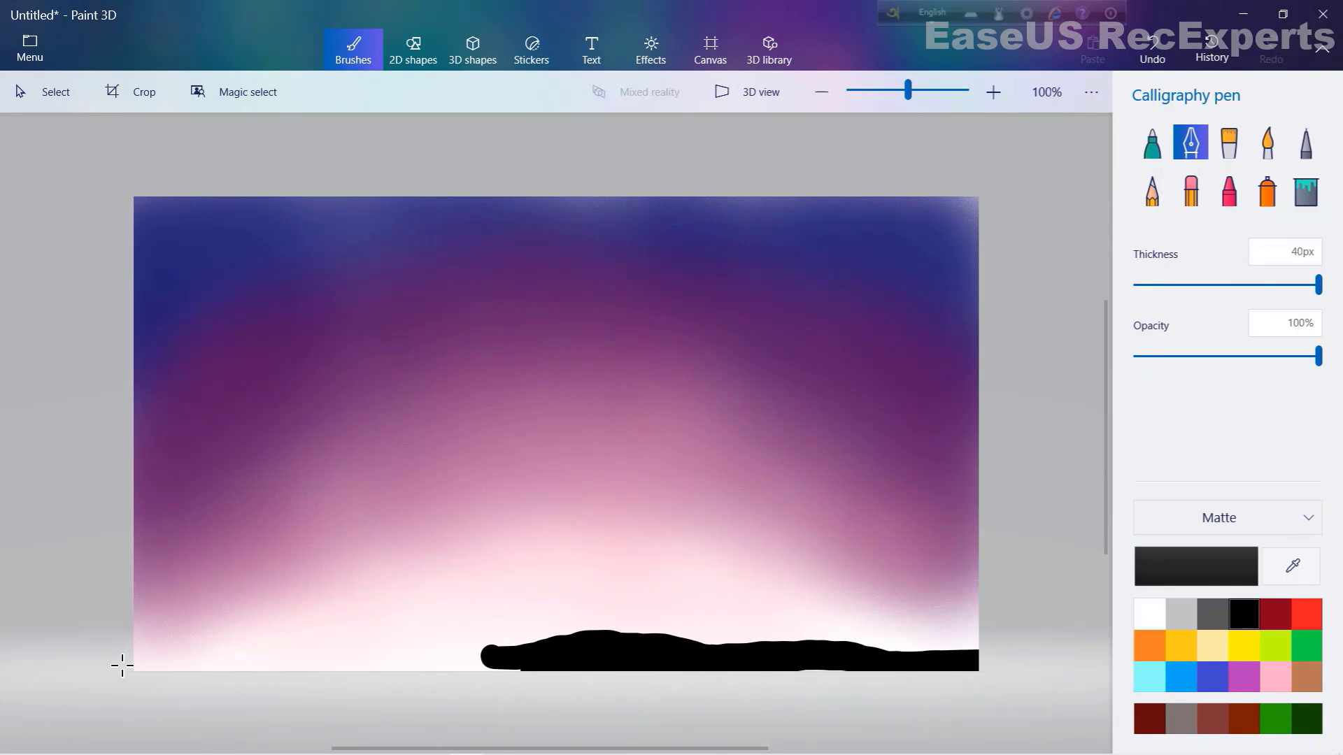
left_click_drag(122, 666, 386, 676)
mouse_move(165, 642)
left_mouse_down()
mouse_move(207, 662)
mouse_move(266, 647)
mouse_move(998, 632)
mouse_move(998, 653)
left_mouse_up()
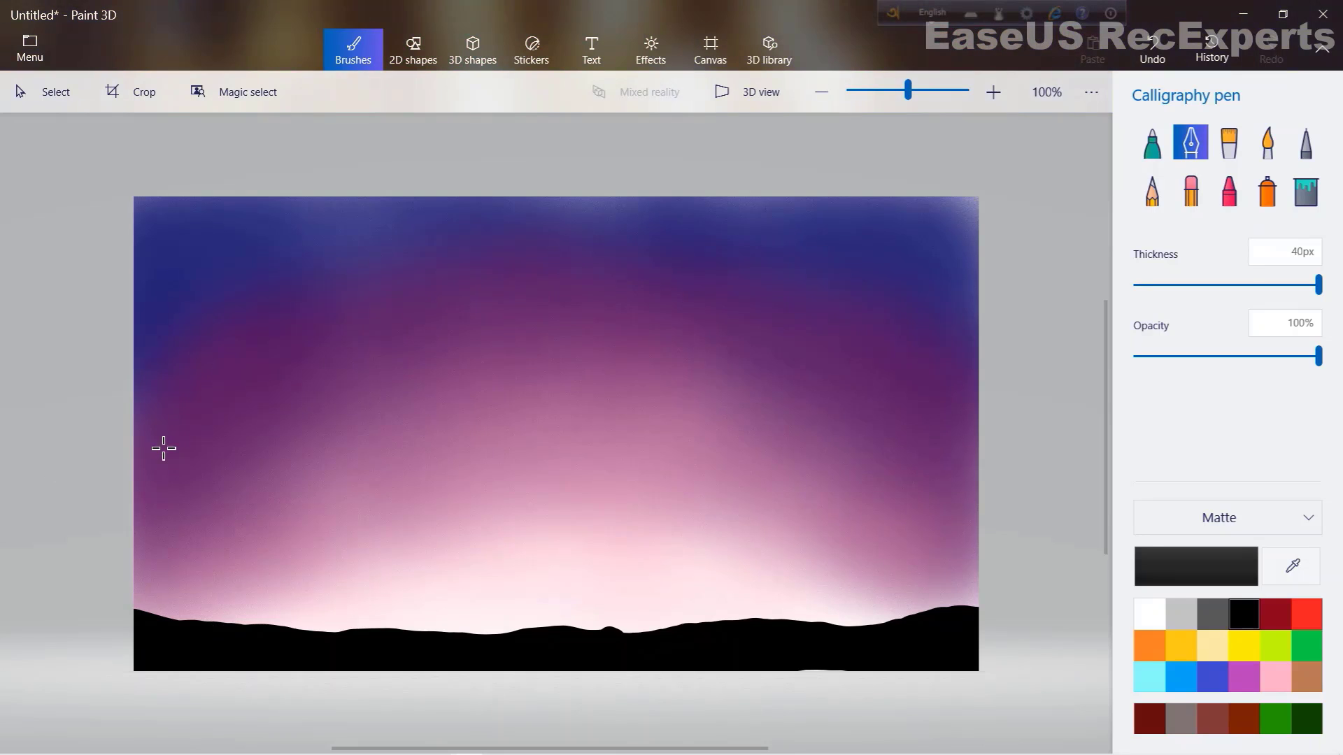
mouse_move(134, 391)
left_mouse_down()
mouse_move(323, 410)
mouse_move(253, 537)
mouse_move(250, 633)
mouse_move(253, 487)
mouse_move(231, 422)
mouse_move(142, 418)
mouse_move(181, 440)
mouse_move(160, 475)
mouse_move(187, 450)
mouse_move(260, 448)
mouse_move(224, 492)
mouse_move(161, 498)
mouse_move(212, 544)
mouse_move(180, 567)
mouse_move(167, 552)
mouse_move(152, 605)
mouse_move(154, 582)
mouse_move(217, 605)
left_mouse_up()
left_click_drag(301, 646, 564, 647)
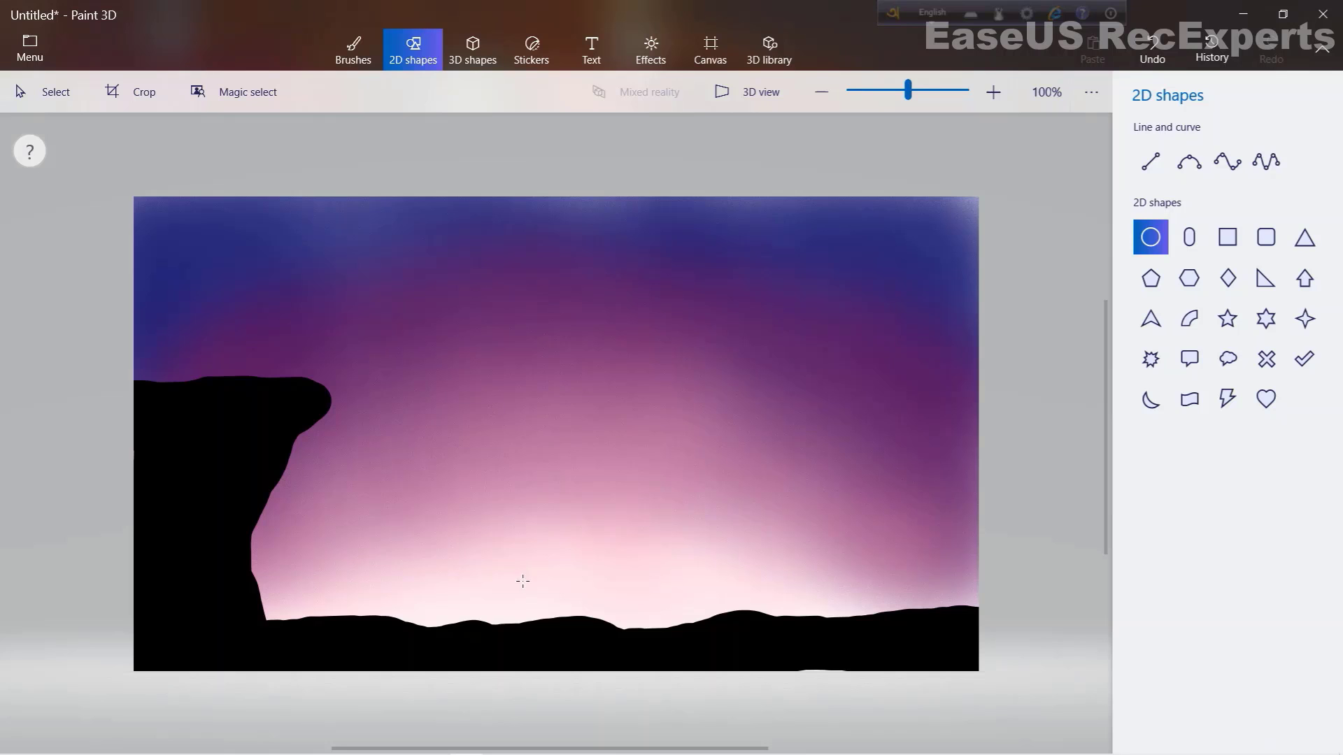
- Draw a small circle resting on the hills near the middle of the horizon, with white outline and white fill
left_click_drag(501, 564, 585, 608)
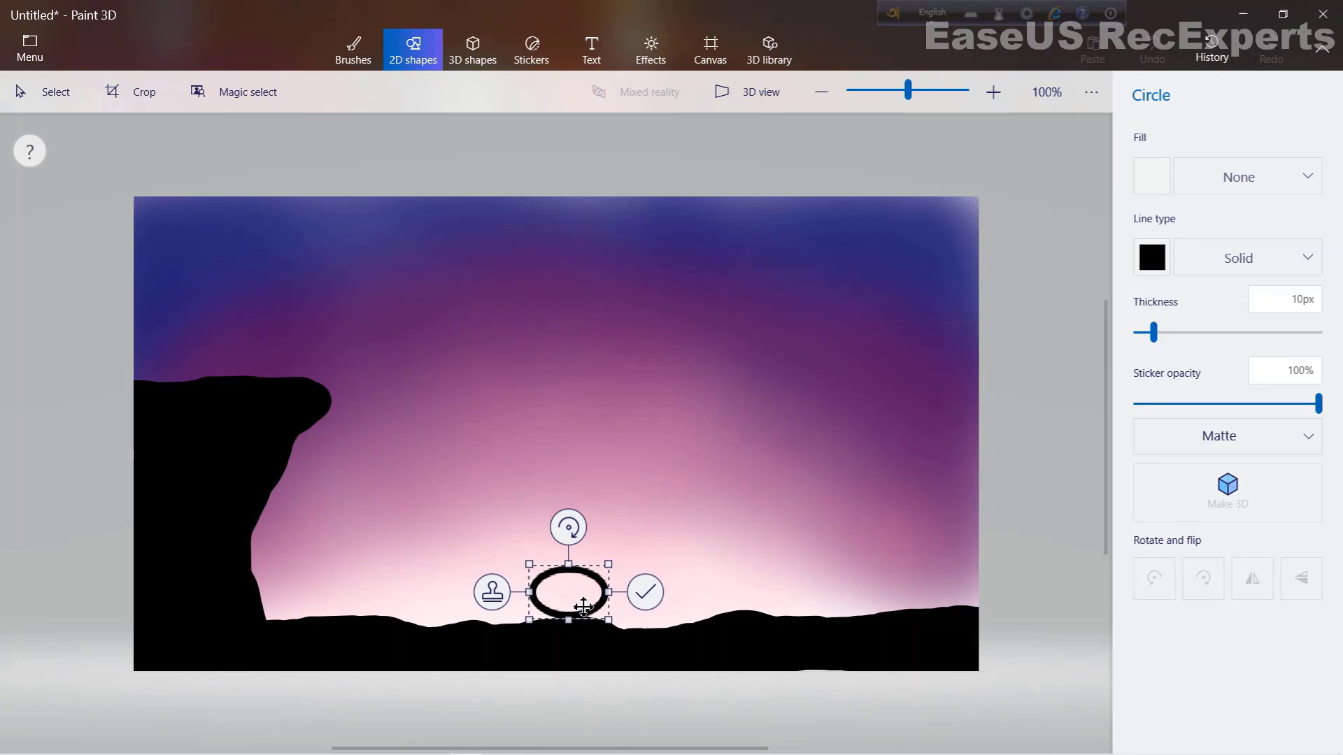
left_click(1161, 267)
left_click(1073, 313)
left_click(1148, 186)
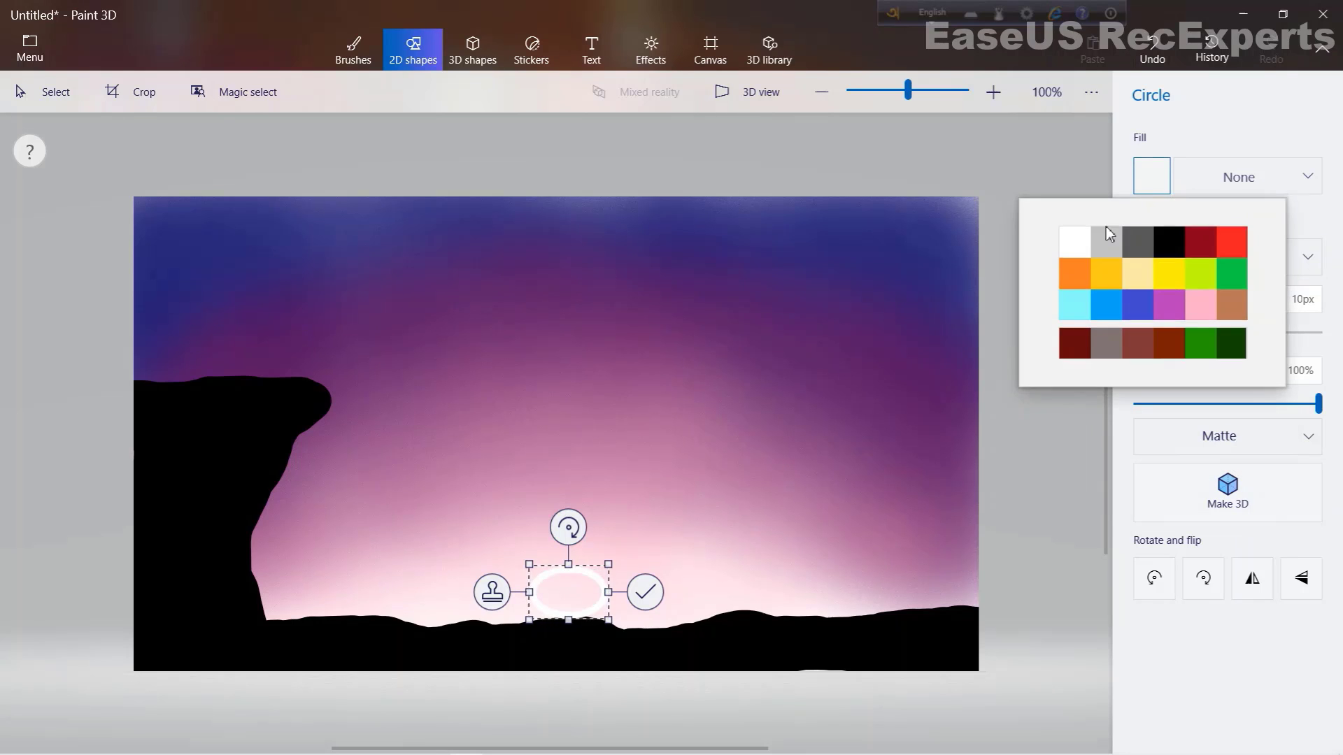
left_click(1072, 249)
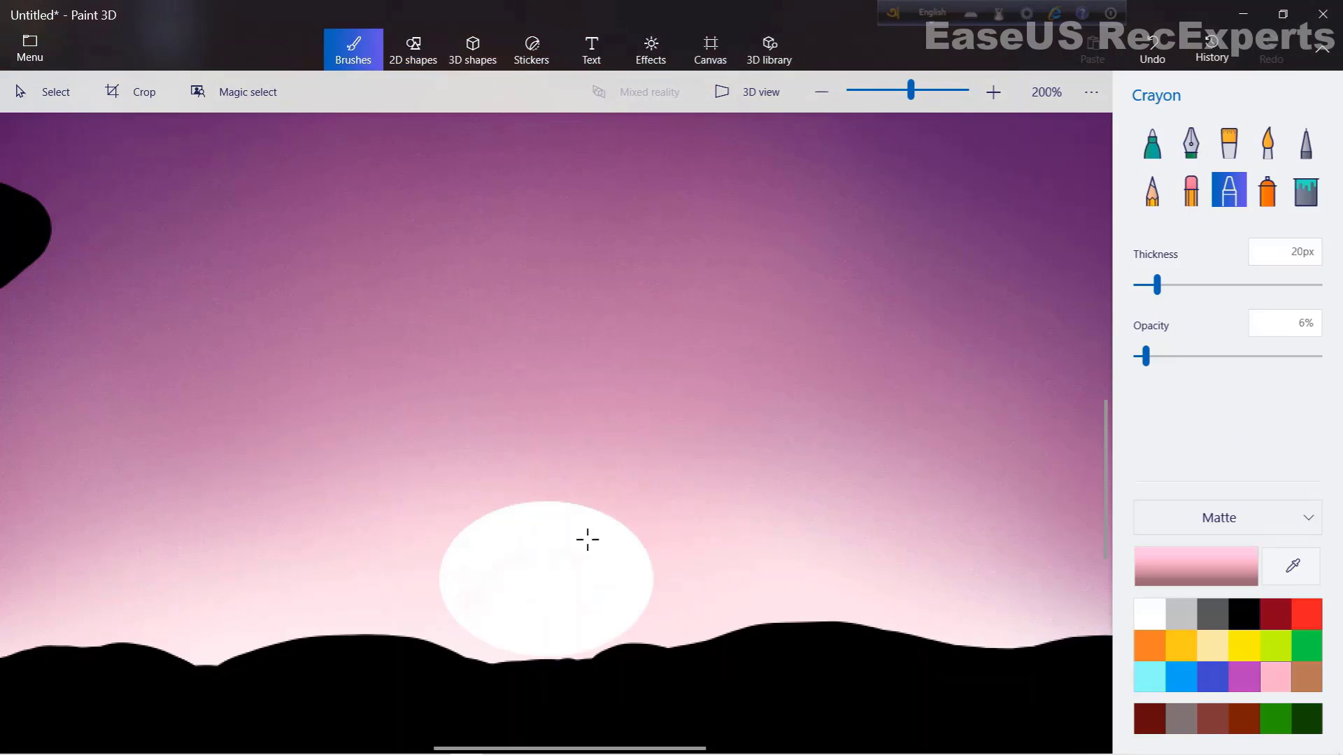
- Add pink Crayon texture to the white moon, using 25% opacity and a greater thickness
left_click_drag(1145, 356, 1181, 356)
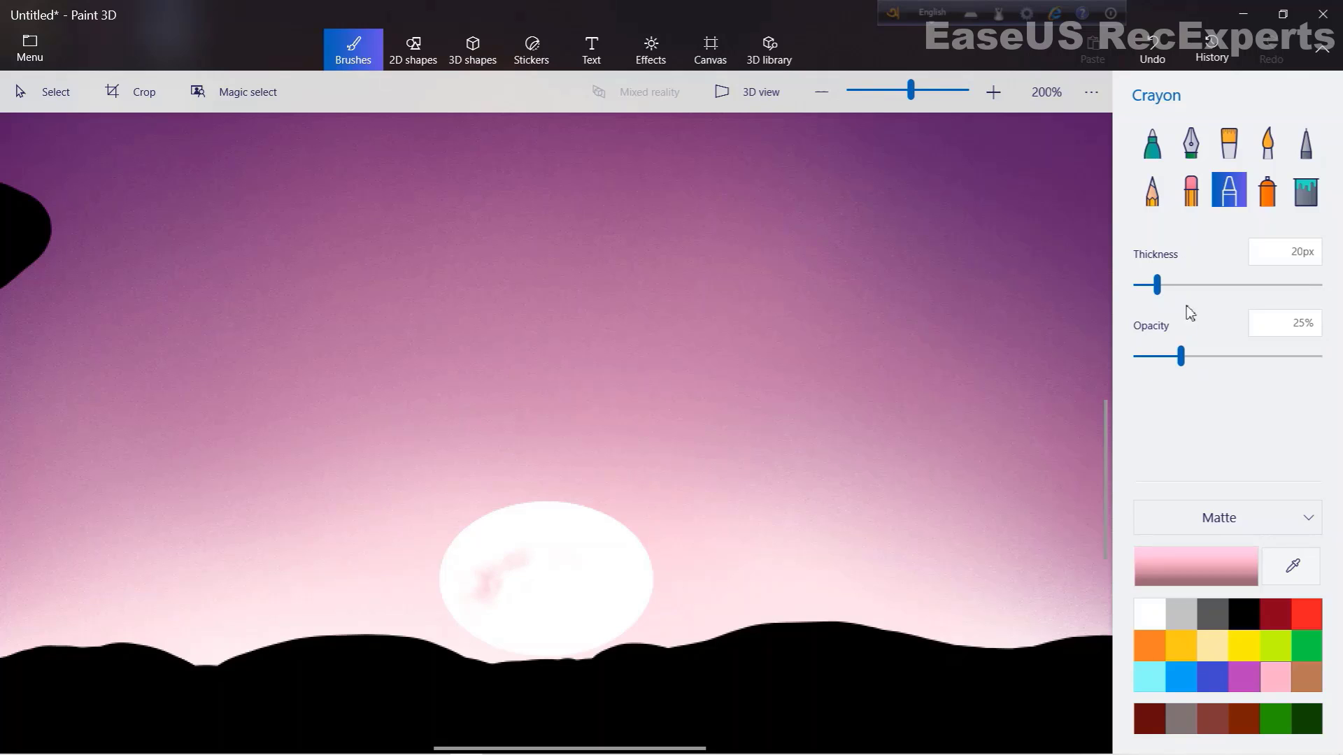
left_click(1199, 284)
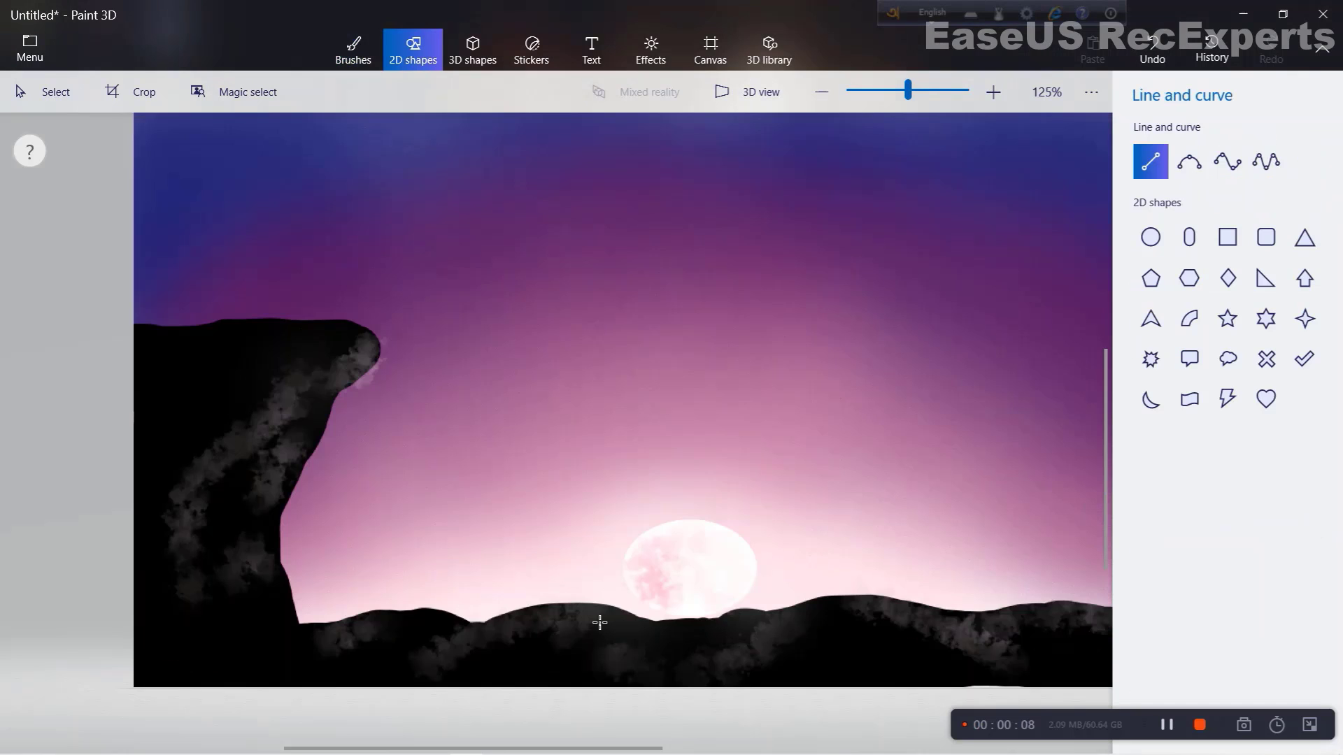
- Draw a slanted straight line rising from the hill beside the moon as a tower leg, 10px thick and coloured black
mouse_move(622, 502)
left_mouse_down()
mouse_move(642, 306)
mouse_move(643, 317)
mouse_move(633, 289)
left_mouse_up()
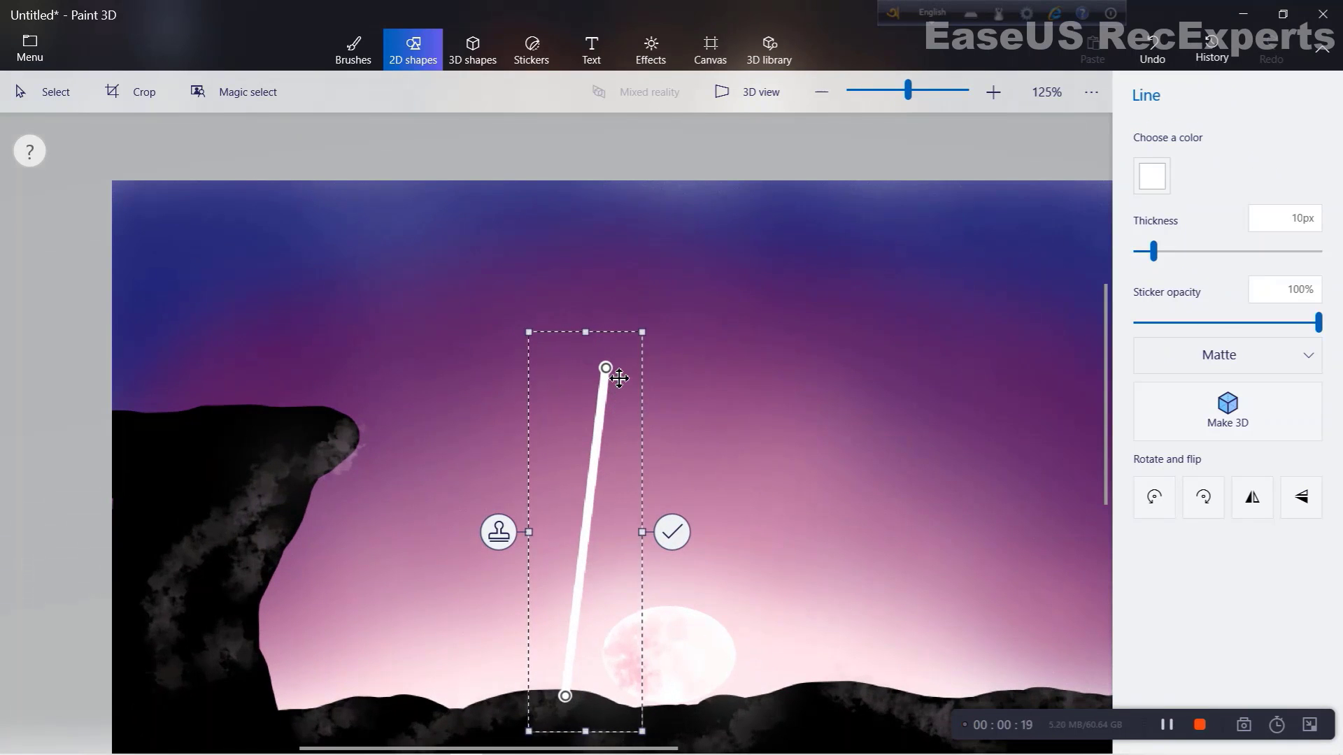
left_click_drag(614, 374, 619, 385)
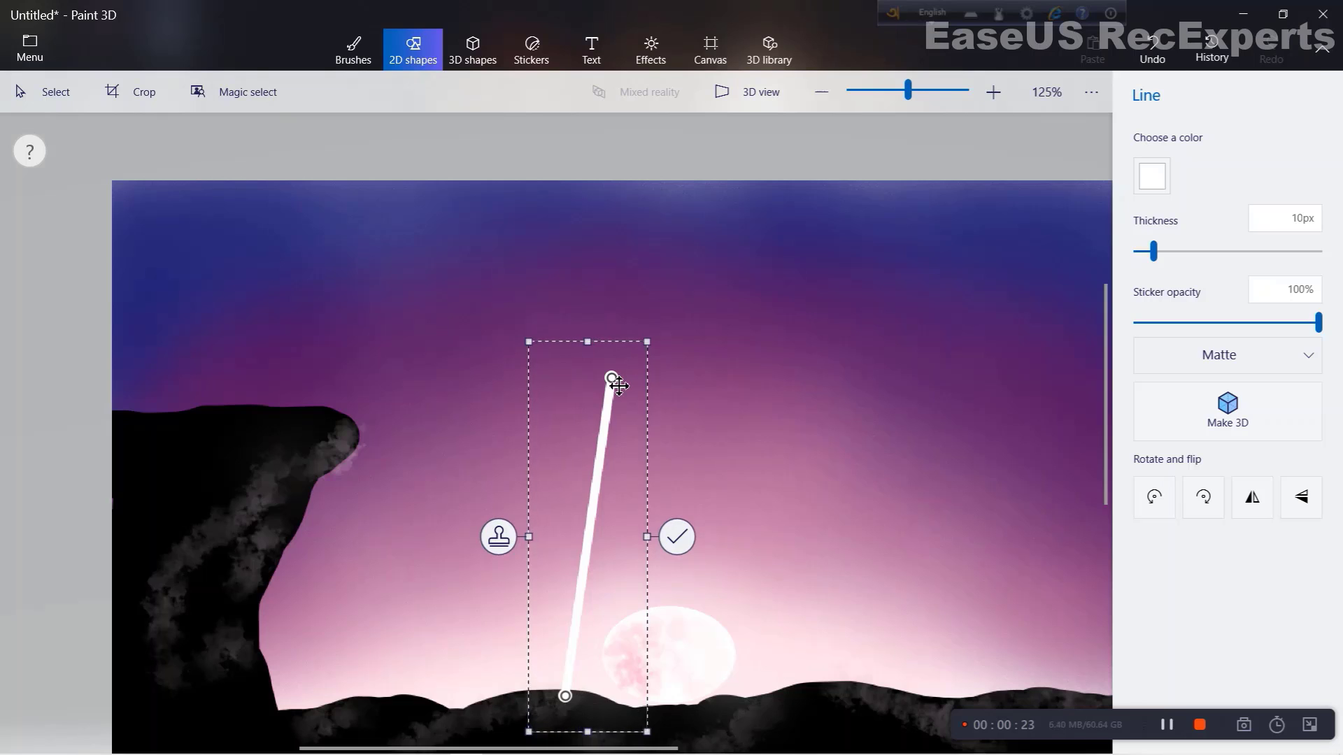
left_click(1152, 176)
left_click(1164, 246)
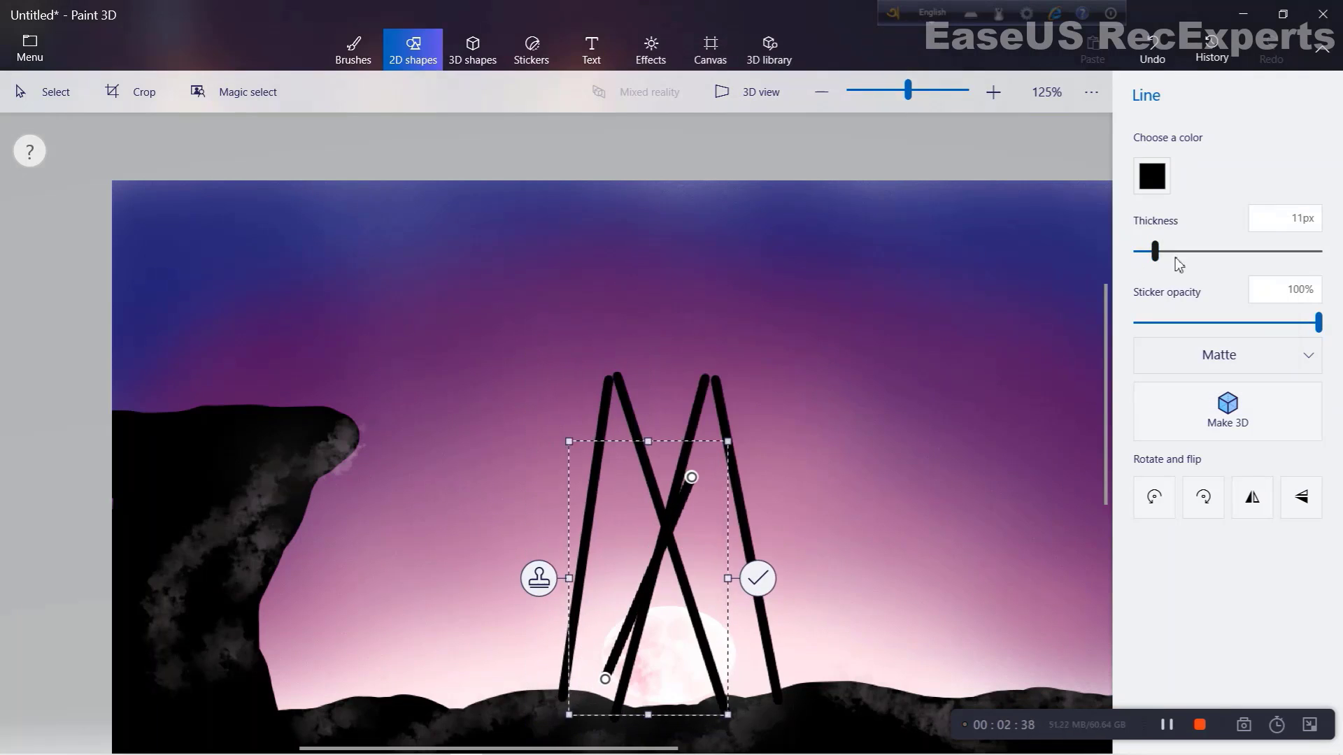
- Add black 6px cross braces zigzagging between the outer legs in the upper half of the tower
left_click_drag(1153, 252, 1149, 253)
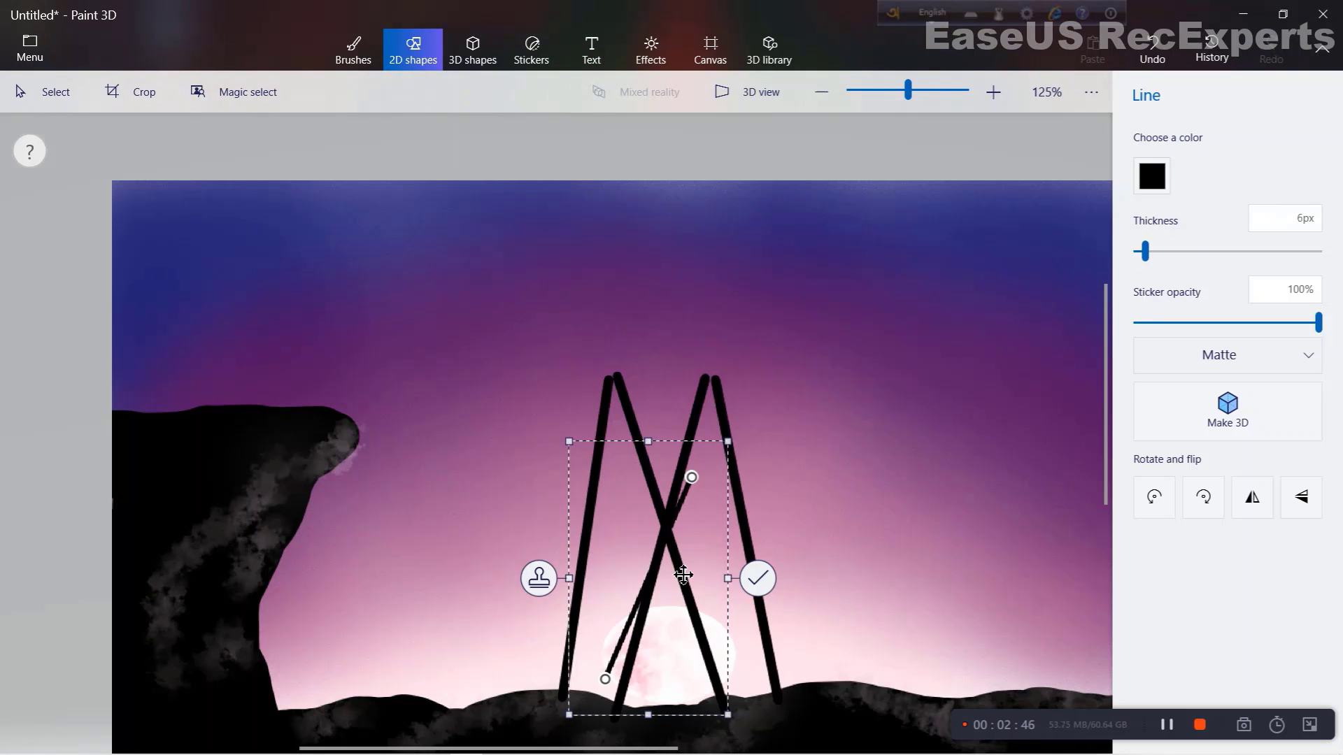
left_click_drag(691, 477, 662, 562)
left_click_drag(642, 644, 673, 486)
left_click_drag(697, 407, 731, 435)
left_click_drag(641, 523, 664, 482)
left_click(529, 458)
left_click_drag(735, 453, 749, 512)
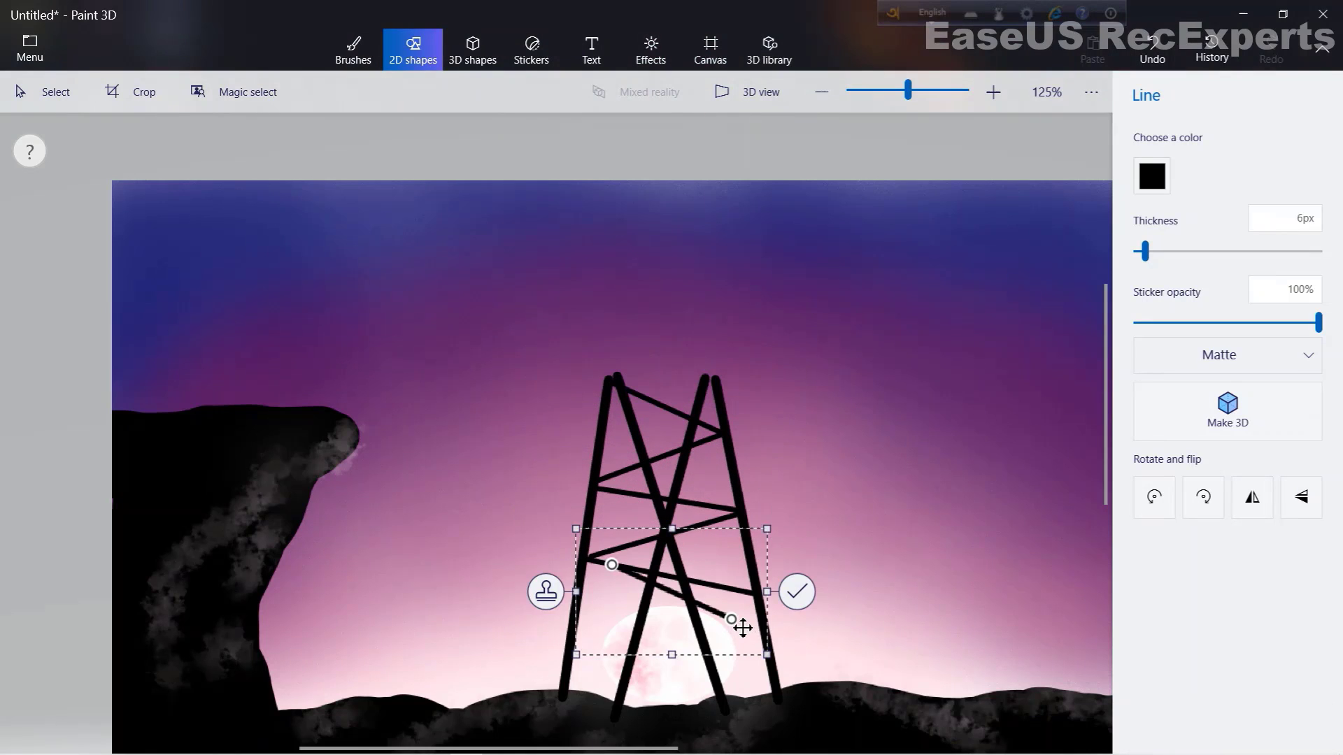
- Continue the zigzag of black 6px braces between the outer legs down to the tower's base
left_click_drag(743, 627, 762, 600)
left_click_drag(611, 565, 640, 657)
left_click(497, 624)
left_click_drag(767, 601, 780, 698)
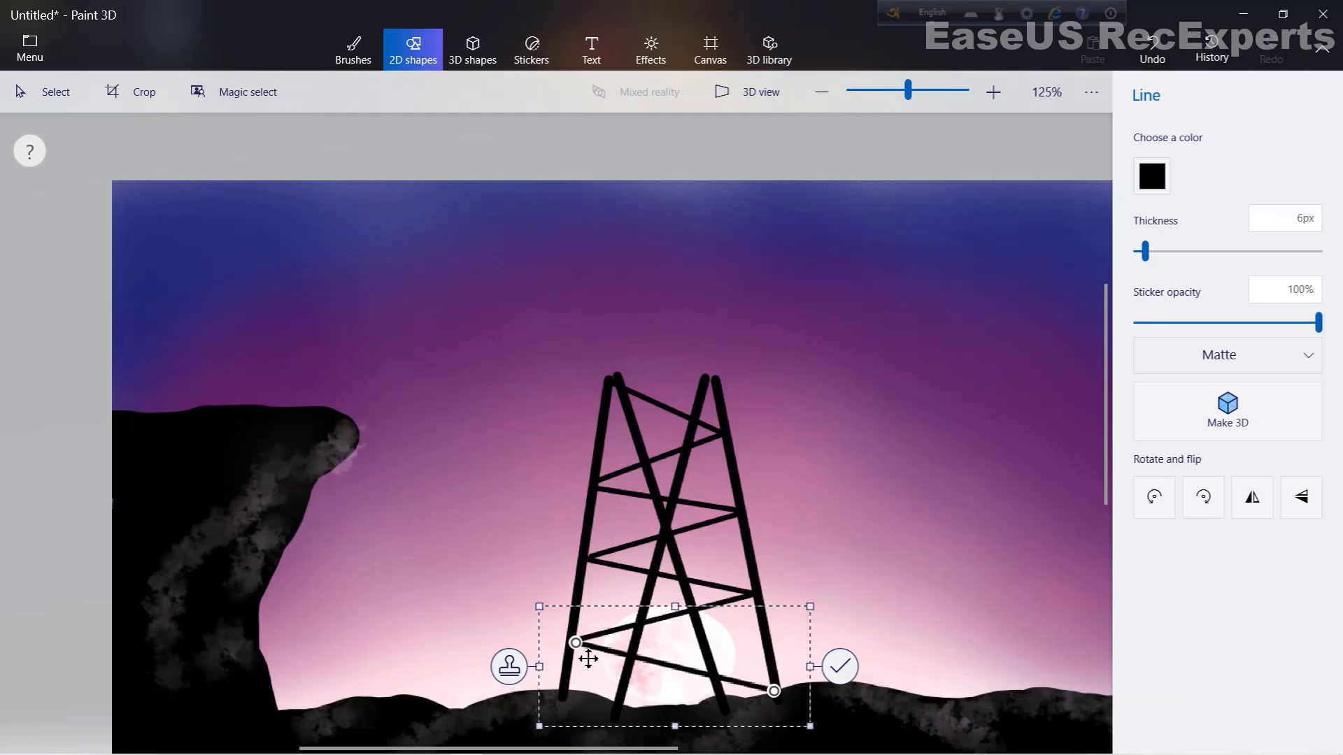
- Draw a horizontal black line across the tops of the legs, thicken it to 30px and raise it slightly as a platform
left_click_drag(609, 372, 729, 372)
left_click_drag(609, 372, 595, 374)
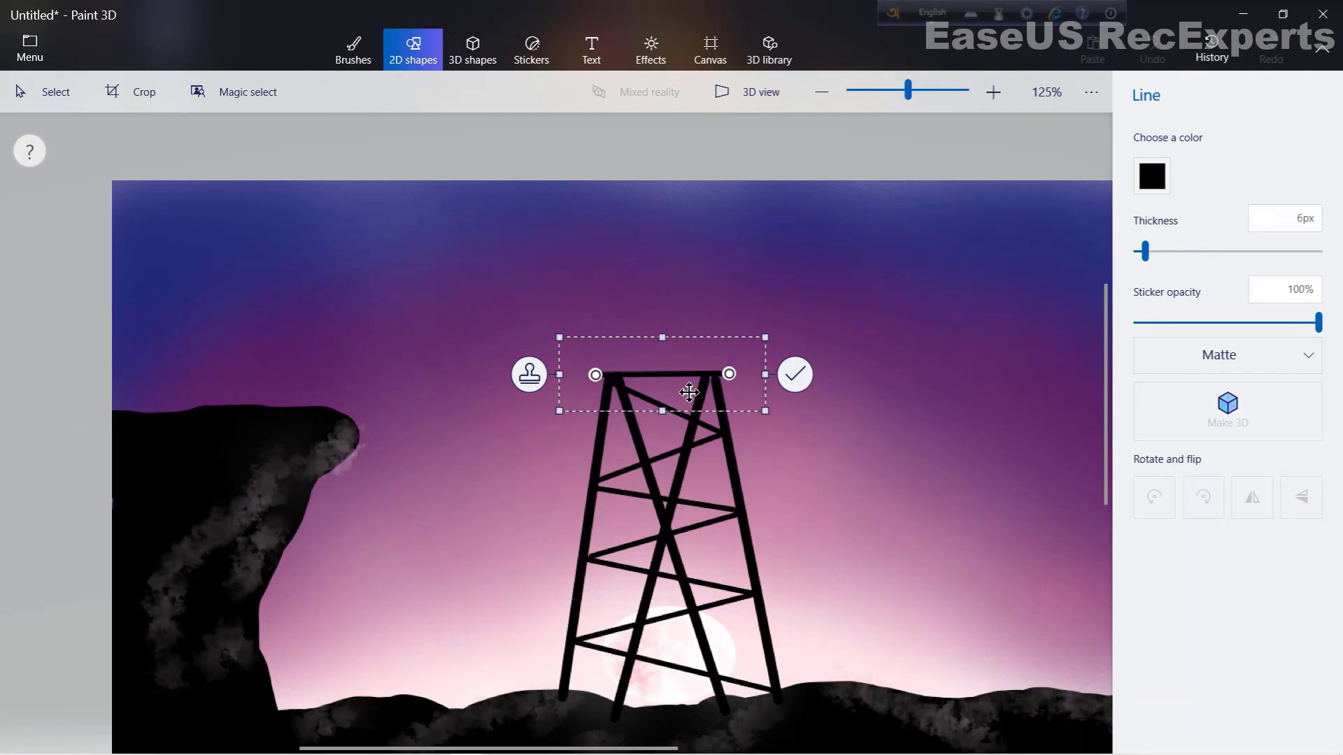
left_click_drag(1145, 251, 1190, 252)
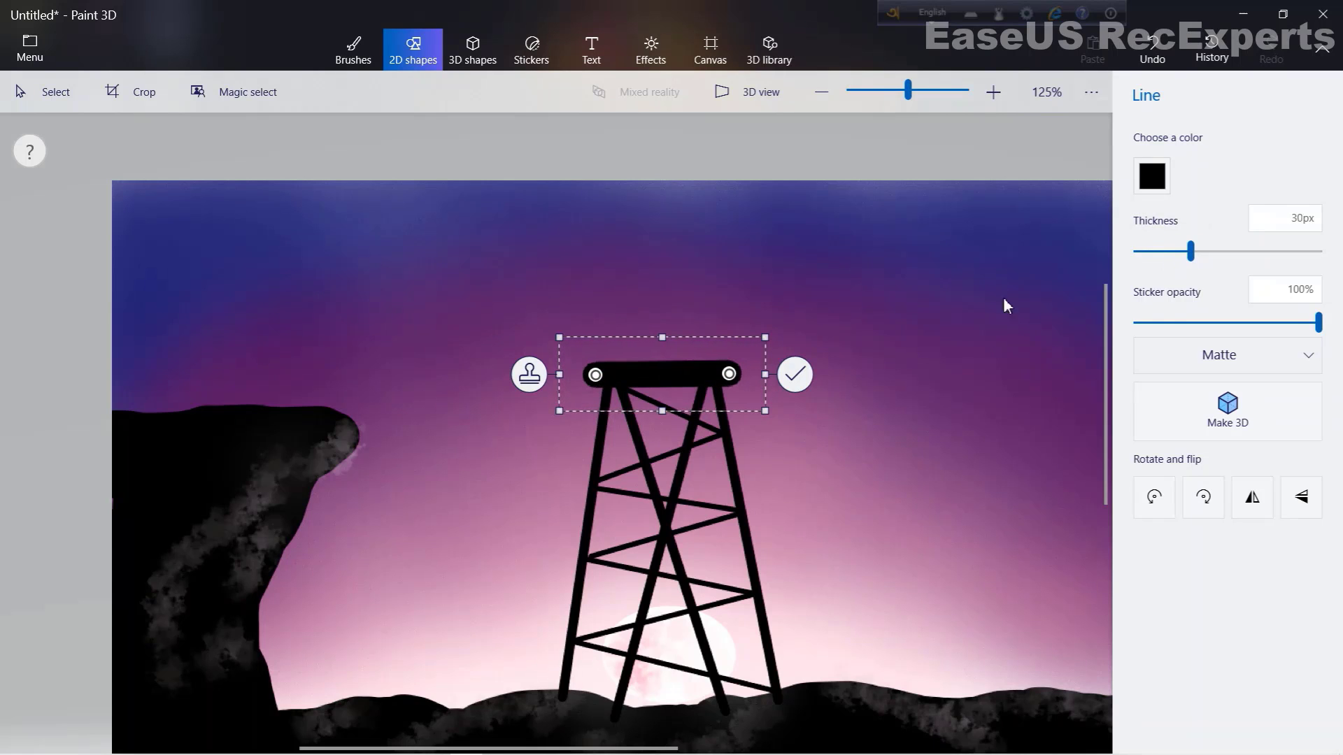
left_click_drag(689, 394, 689, 386)
left_click(797, 367)
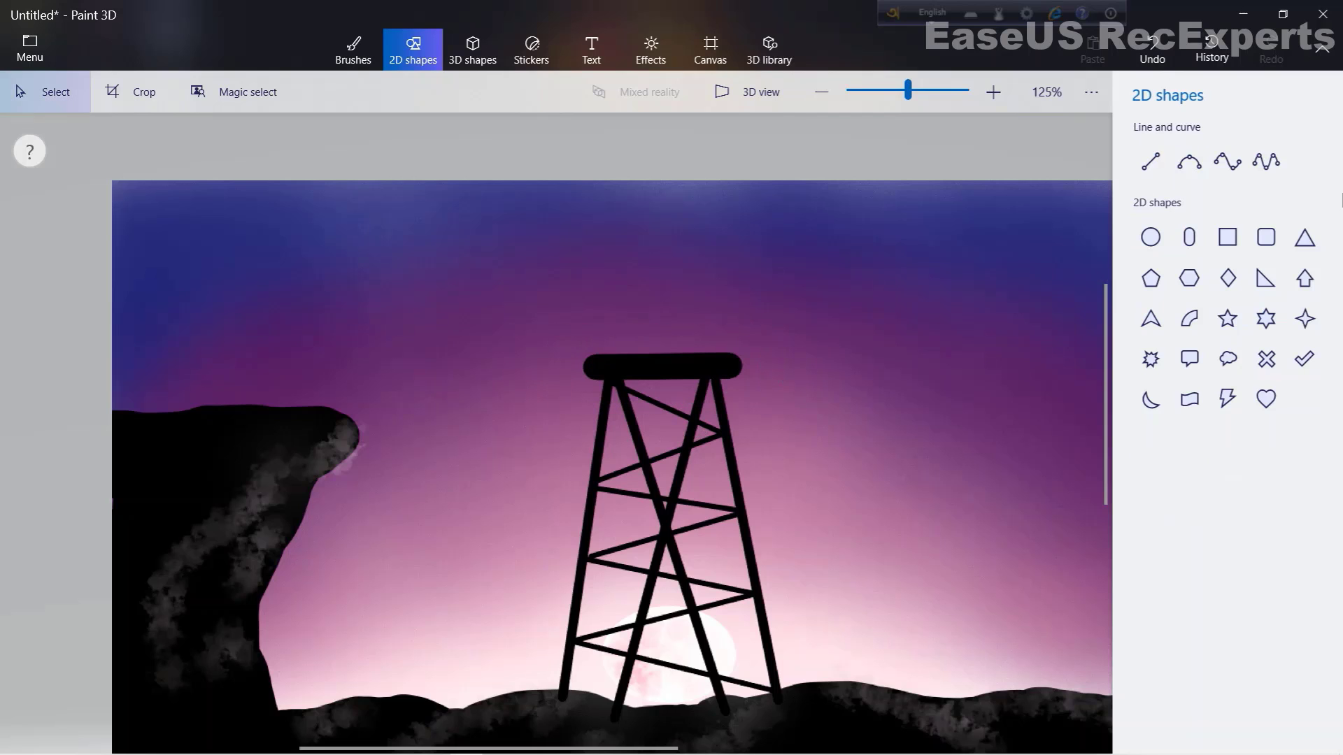
- Draw a rectangular cabin on the tower platform with the square shape and fill it with solid black
left_click(1226, 242)
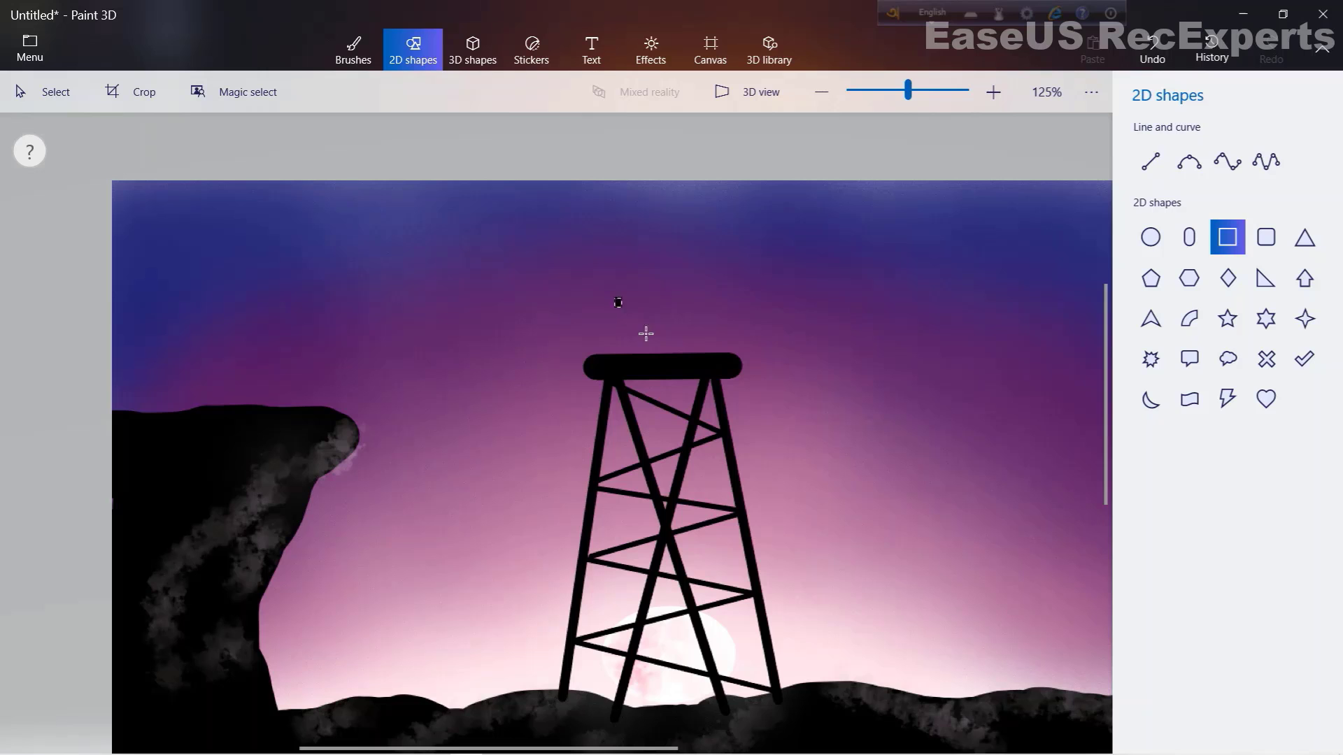
left_click_drag(734, 368, 733, 339)
left_click(1152, 177)
left_click(1182, 238)
key("Return")
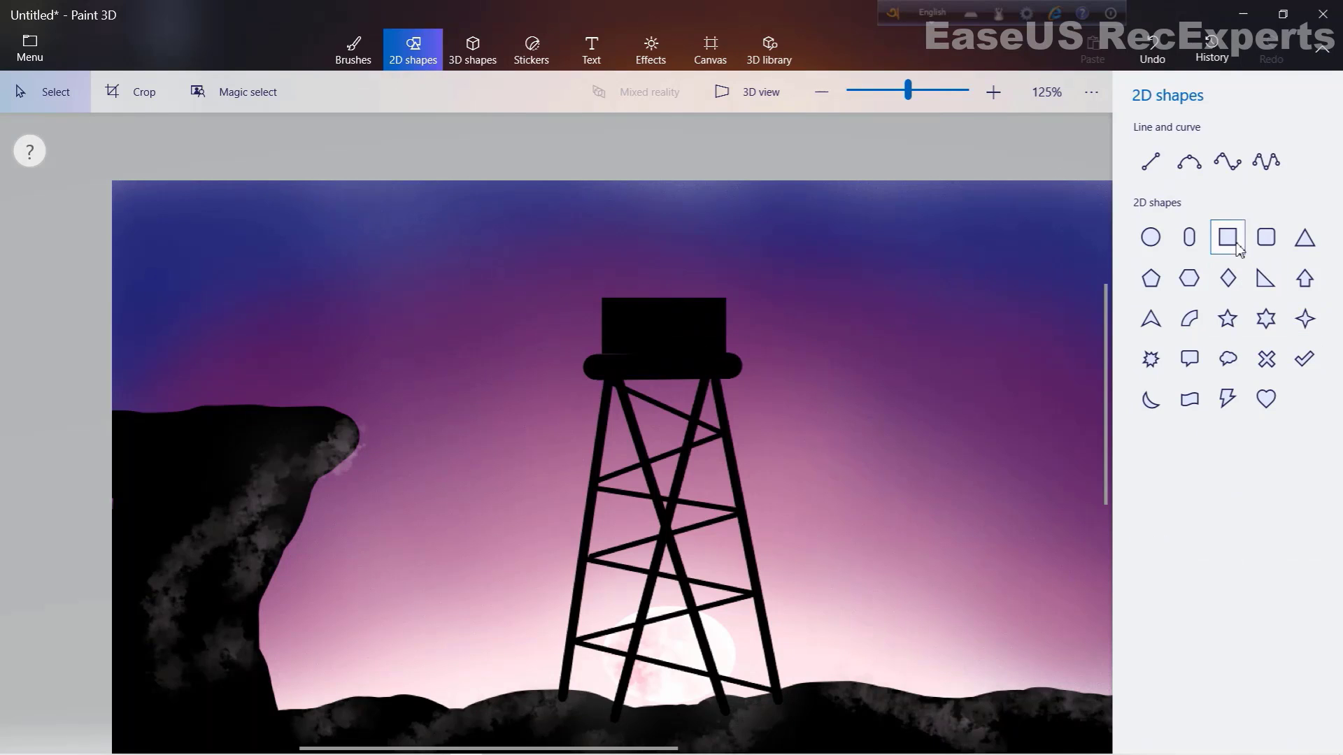
- Place a black triangle roof over the cabin, slightly wider than its walls, and stretch its peak upwards
left_click(1304, 237)
left_click_drag(612, 268, 737, 327)
mouse_move(675, 296)
left_mouse_down()
mouse_move(754, 290)
mouse_move(694, 294)
left_mouse_up()
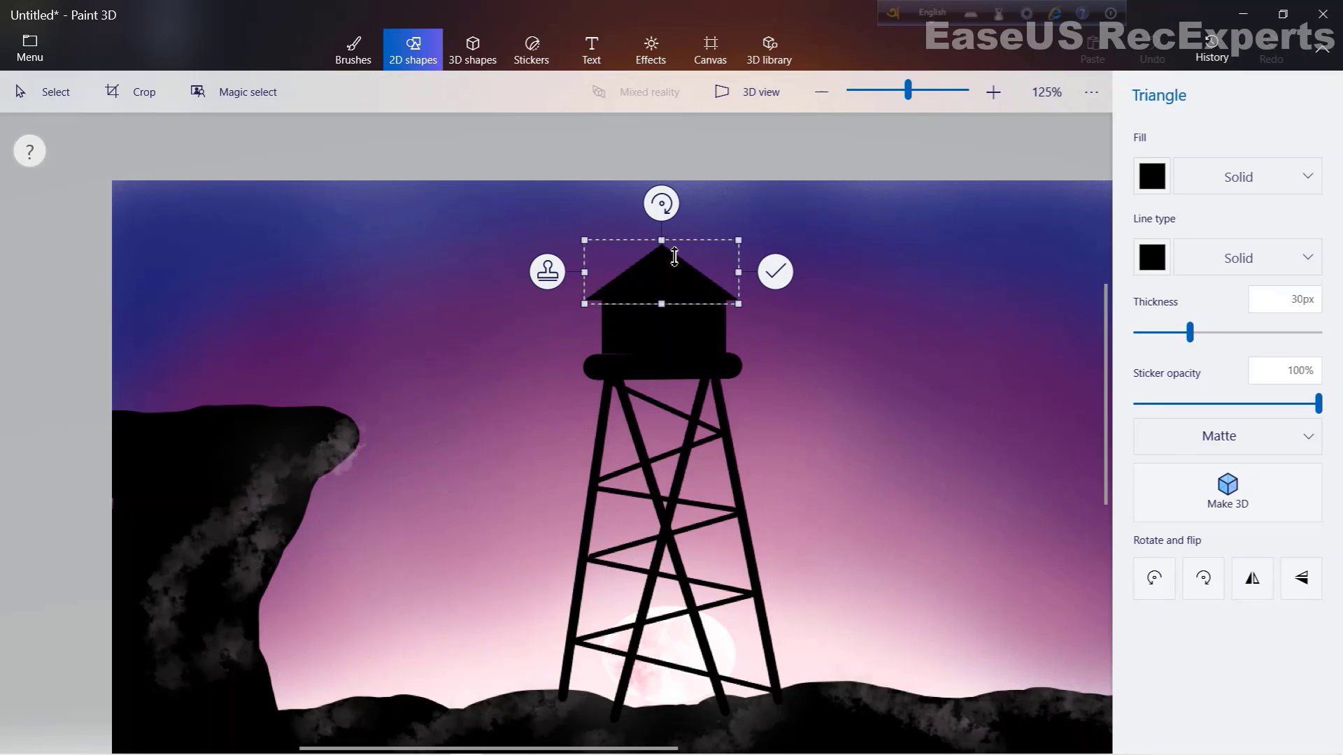
left_click_drag(662, 241, 661, 230)
left_click(700, 318)
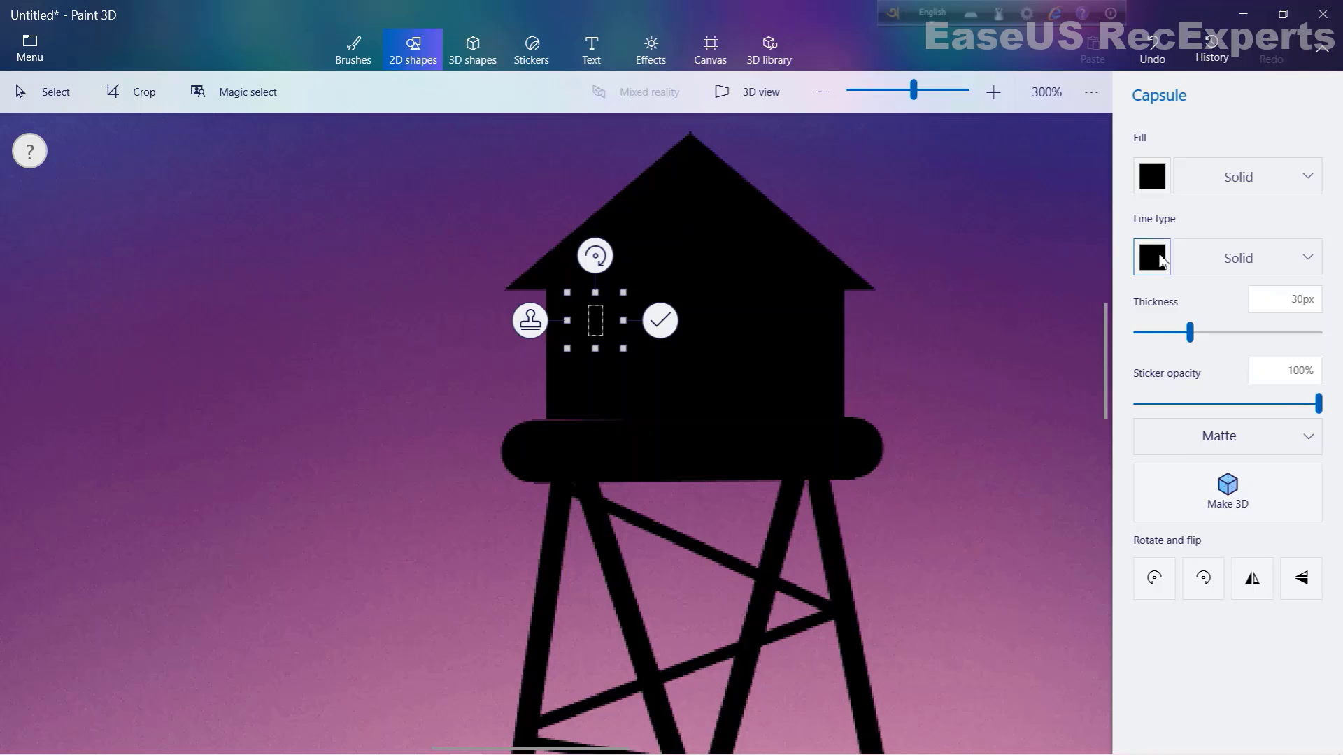
- Give the small capsule window on the cabin's left side a bright yellow fill and outline, and widen it slightly
left_click(1157, 259)
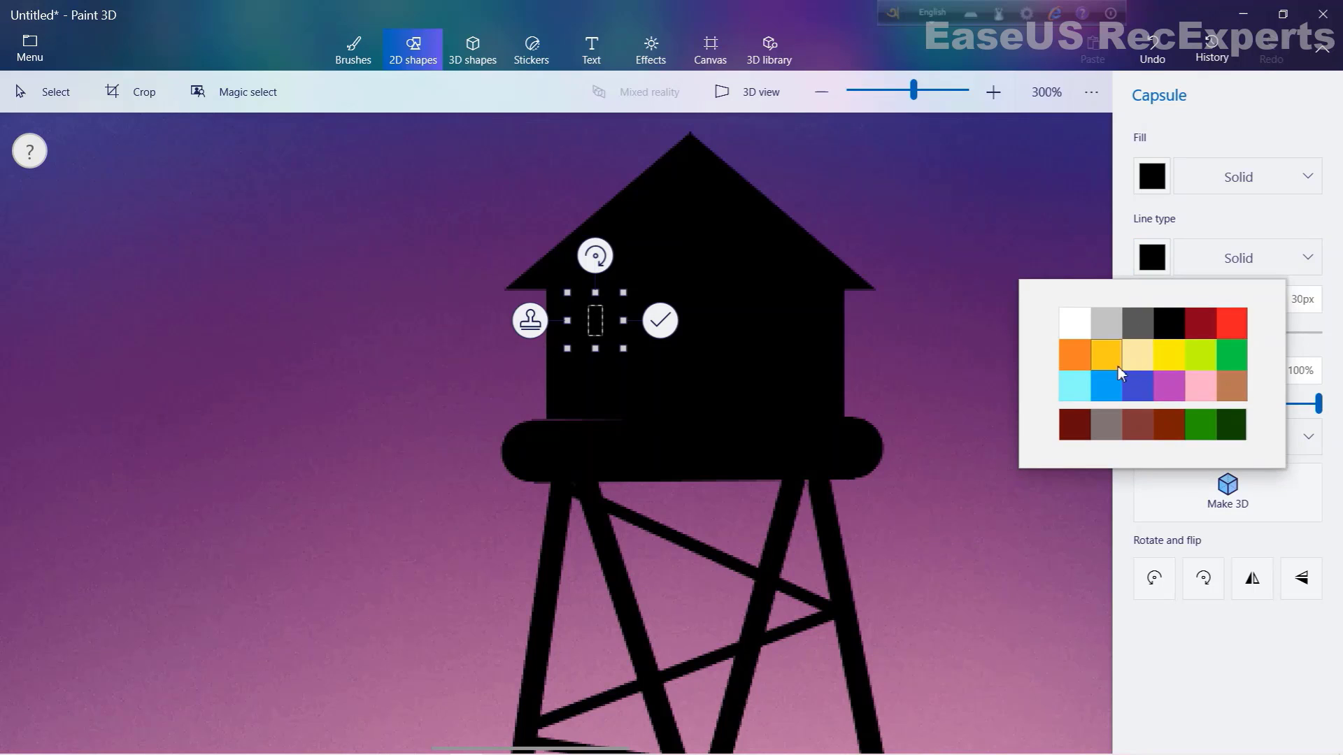
left_click(1130, 356)
left_click(1151, 188)
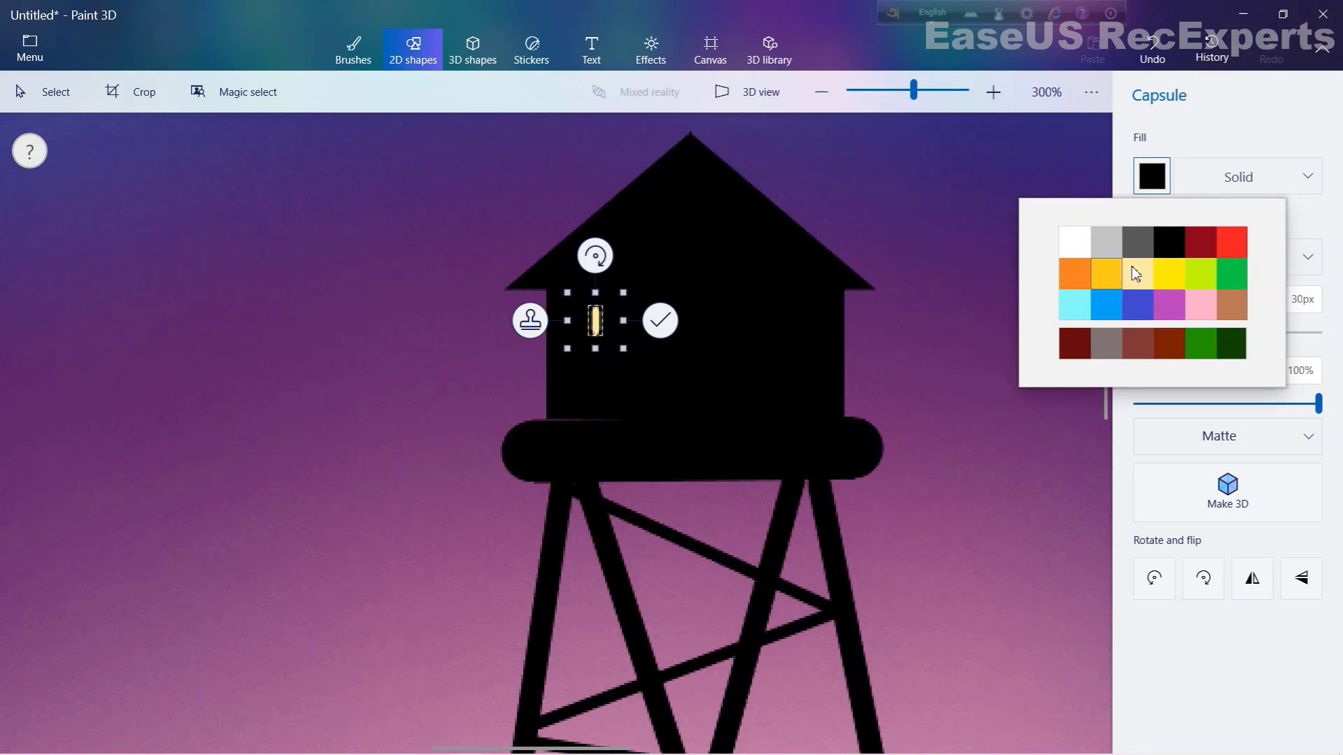
left_click(1169, 272)
left_click(1152, 255)
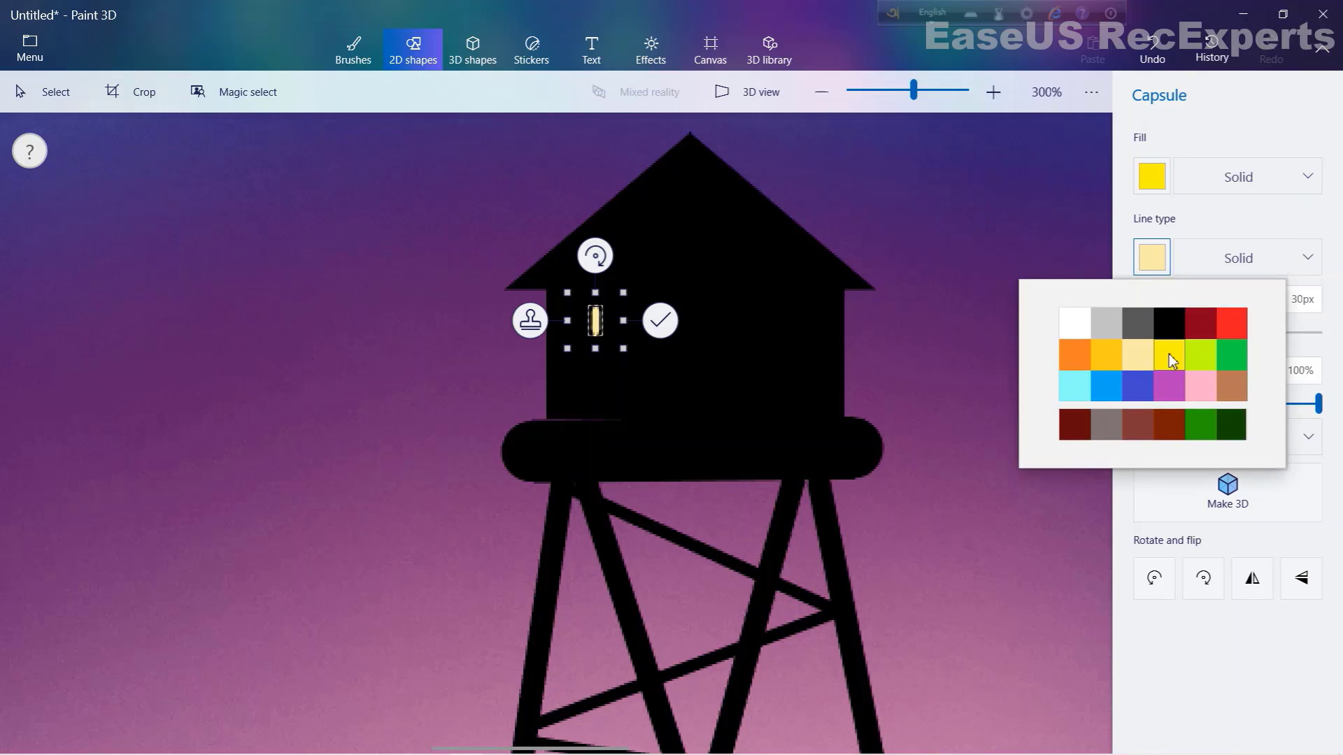
left_click(1172, 361)
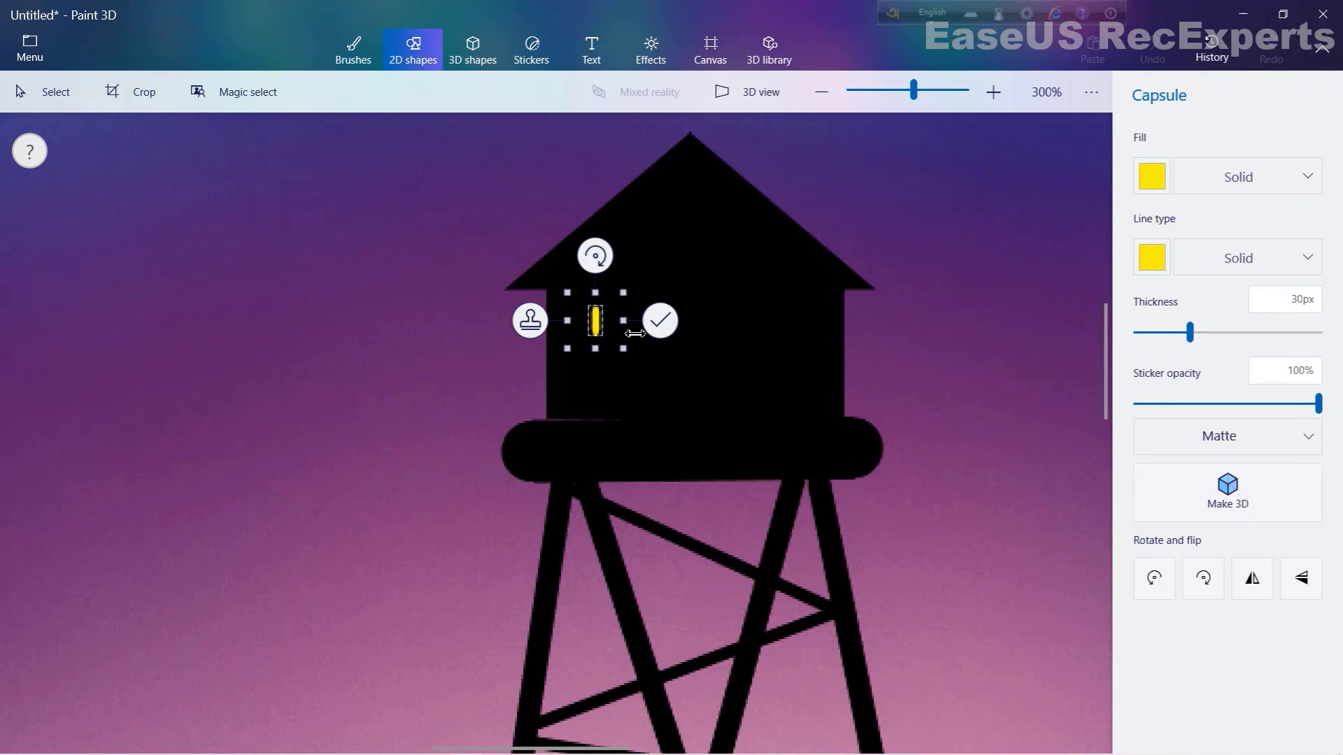
left_click_drag(635, 333, 648, 334)
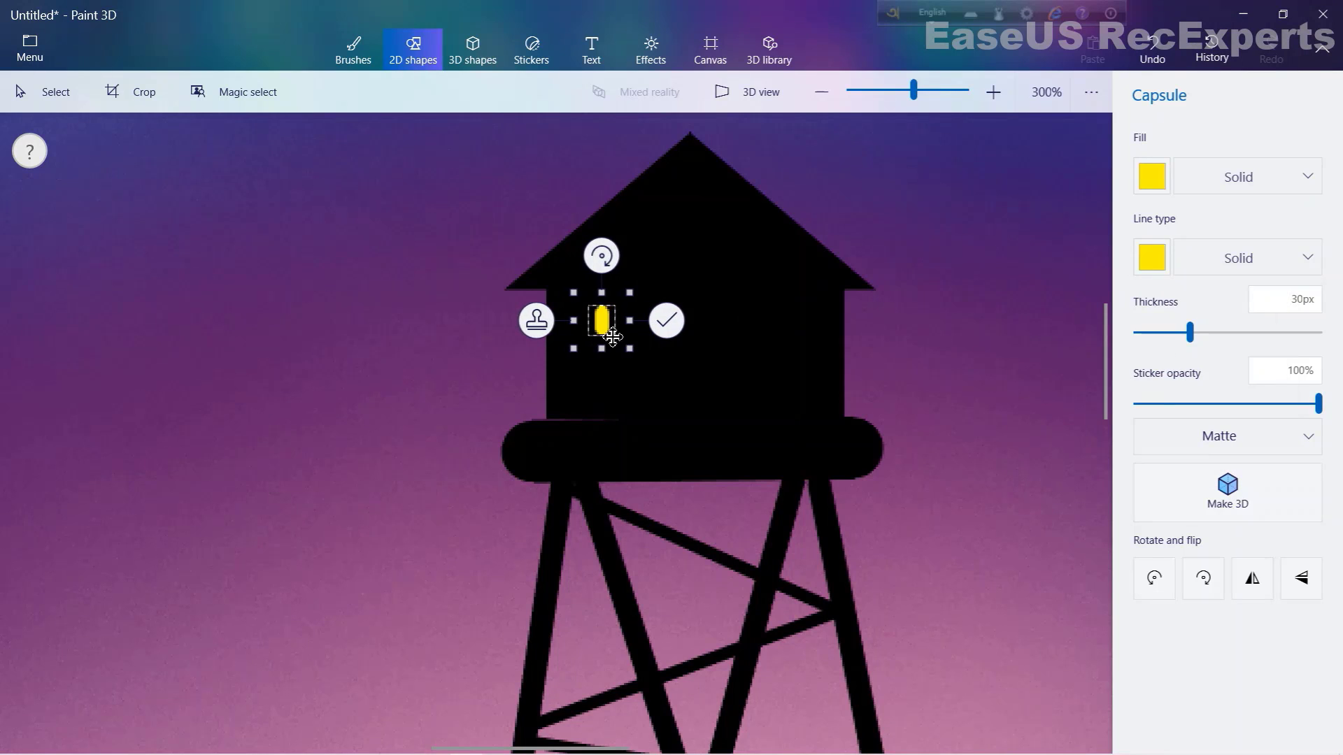
left_click(582, 339)
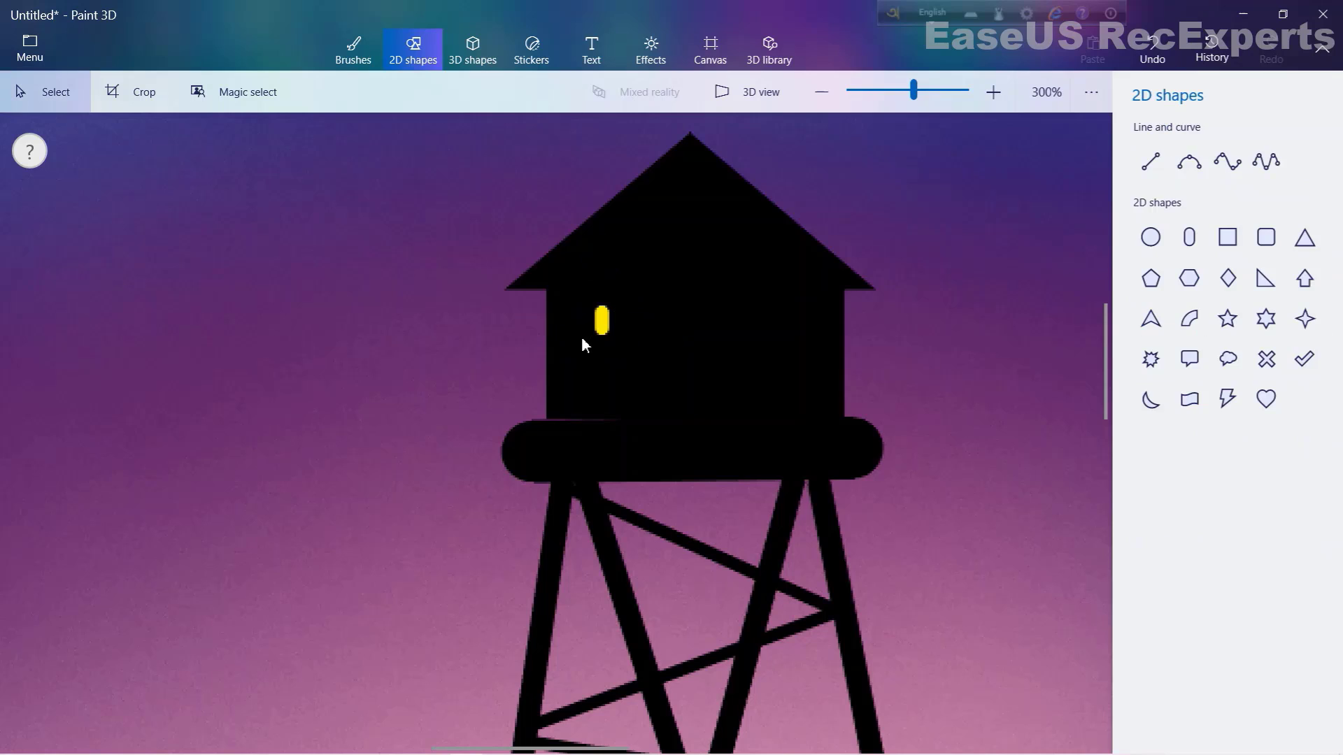
- Add a matching yellow capsule window on the right side of the cabin
left_click(1189, 237)
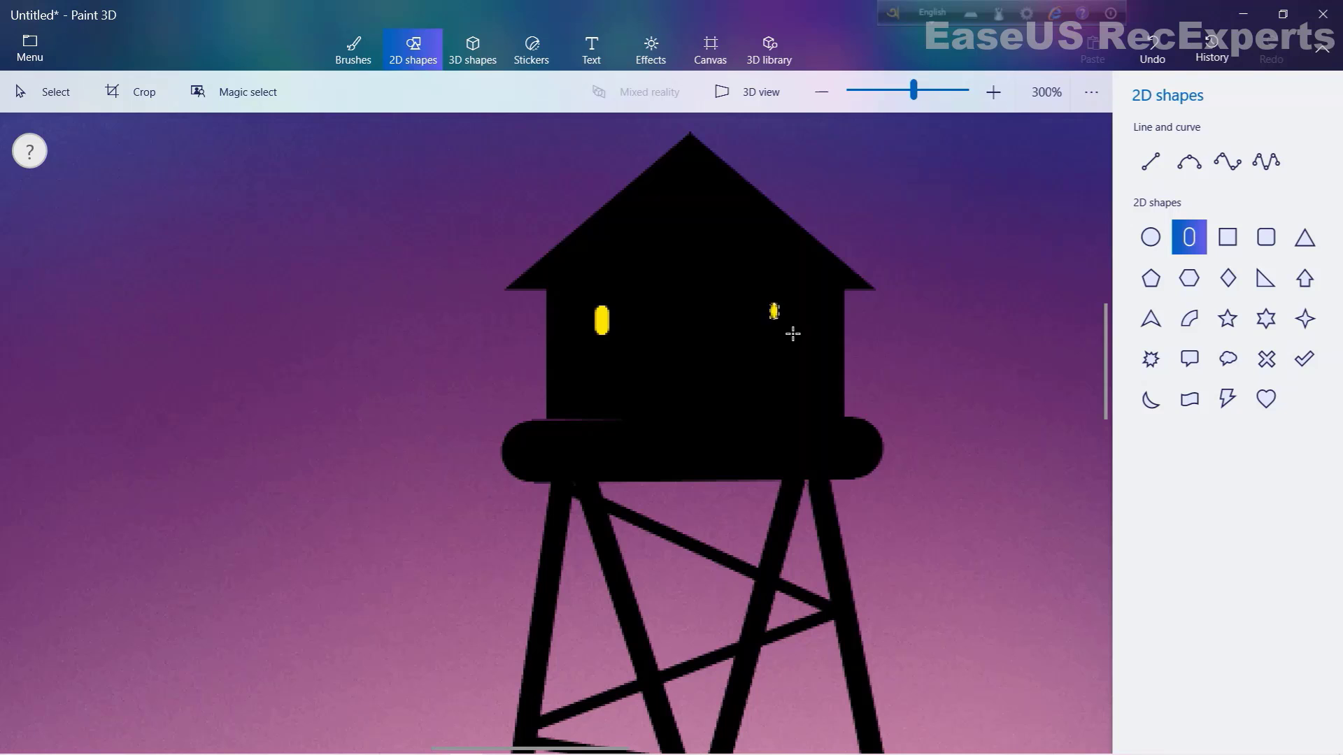
mouse_move(792, 334)
left_mouse_down()
mouse_move(810, 355)
mouse_move(802, 333)
left_mouse_up()
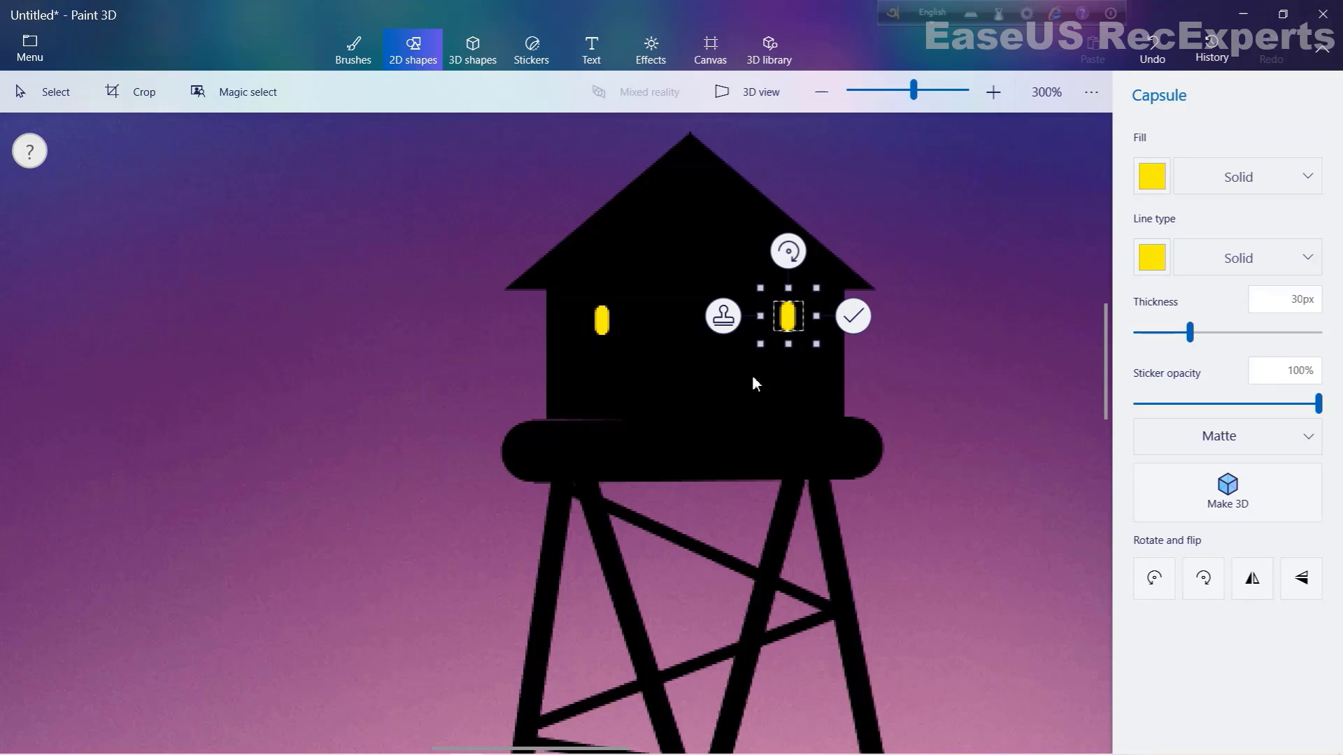
left_click(749, 378)
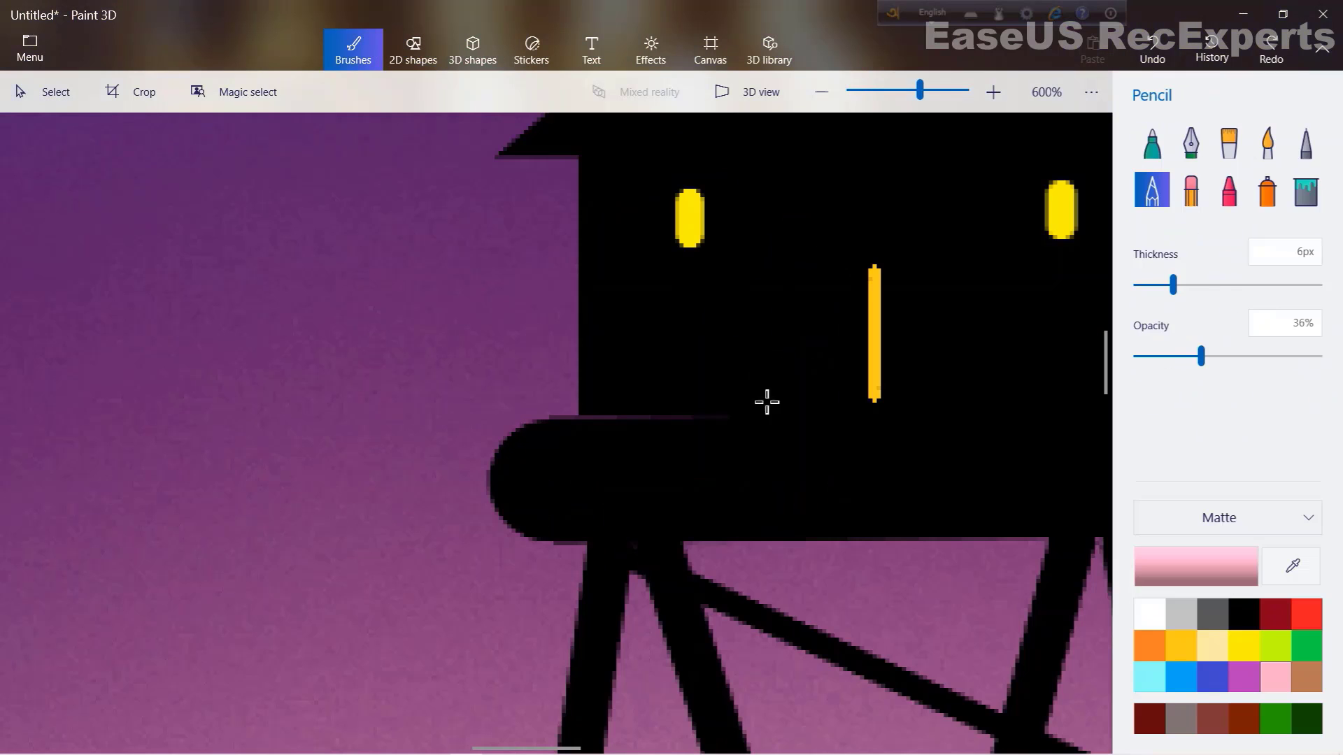
- Shade the left end of the tower platform with the pink Pencil at 6px thickness and 36% opacity
mouse_move(544, 420)
left_mouse_down()
mouse_move(543, 446)
mouse_move(766, 445)
left_mouse_up()
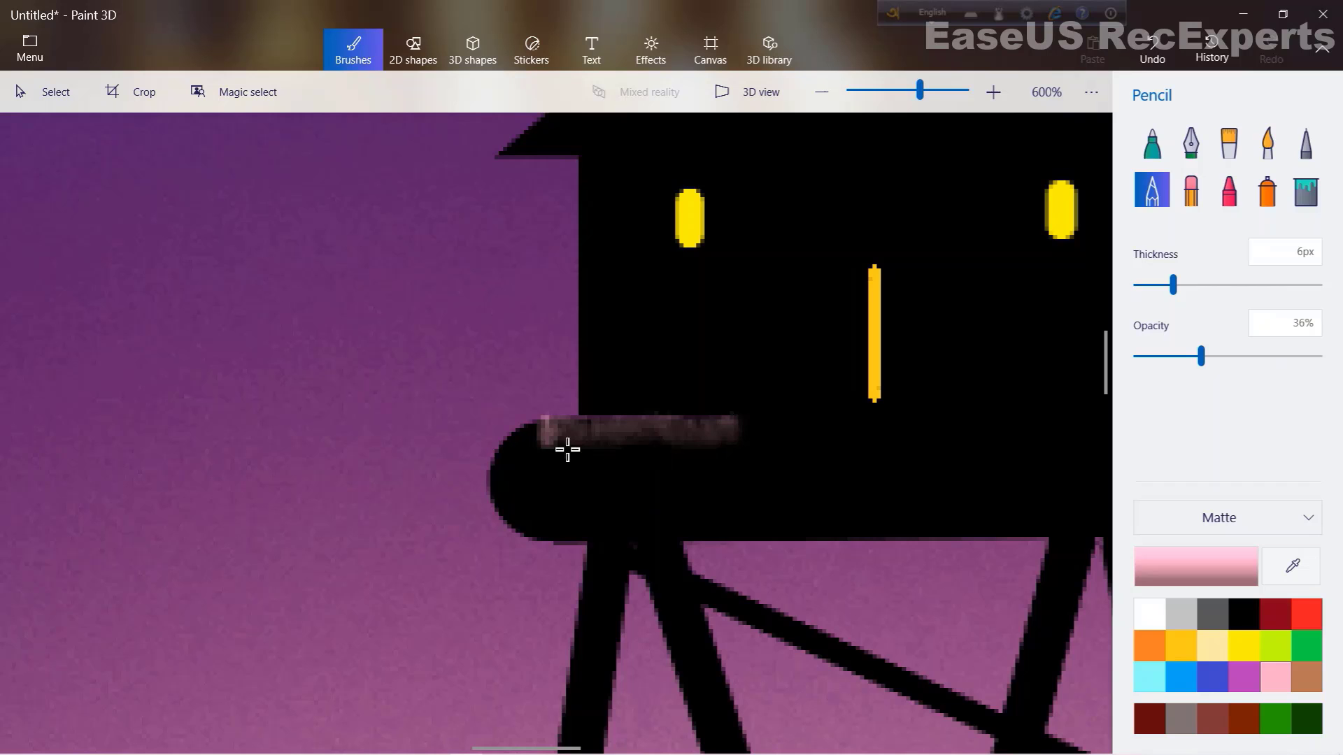
mouse_move(599, 447)
left_mouse_down()
mouse_move(581, 441)
mouse_move(527, 474)
left_mouse_up()
- Paint dark foliage above the cliff at the canvas's left edge with the black Crayon at 57px thickness and 55% opacity
scroll(528, 490, "down", 2)
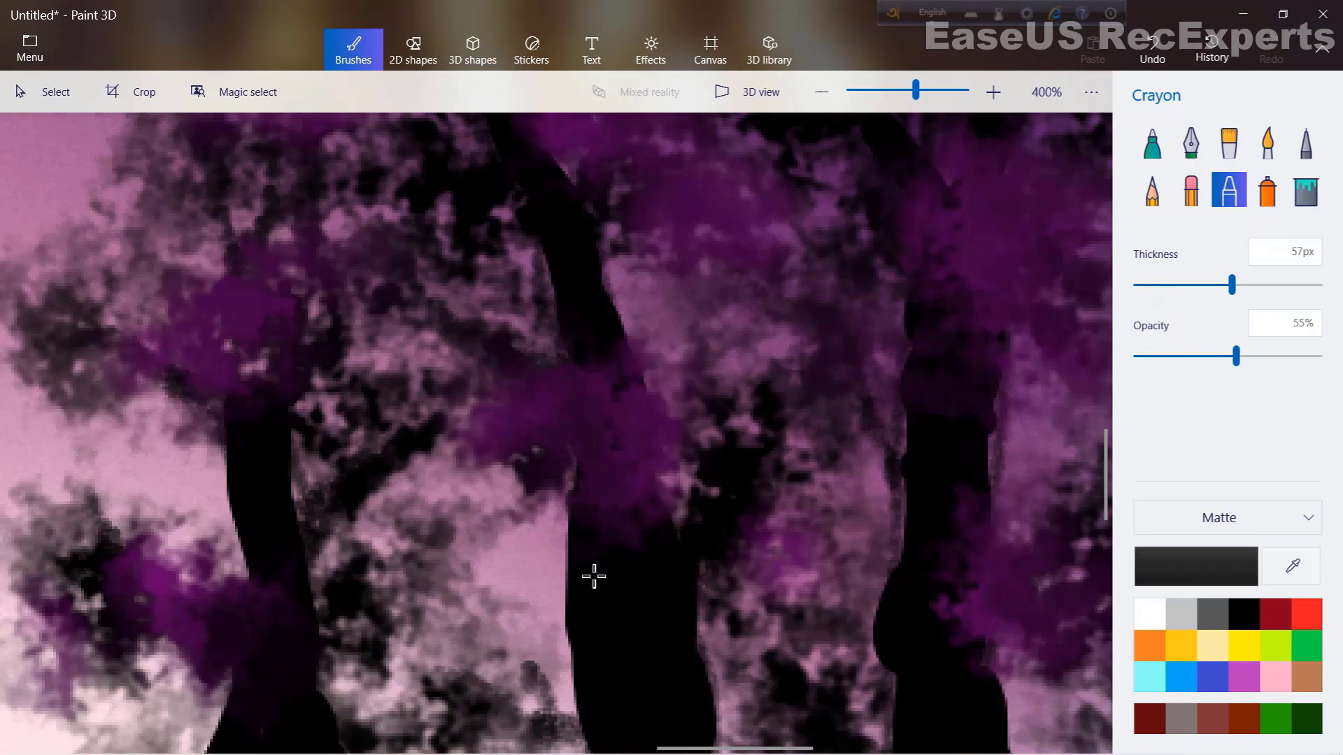
scroll(624, 413, "down", 2)
scroll(705, 599, "down", 3)
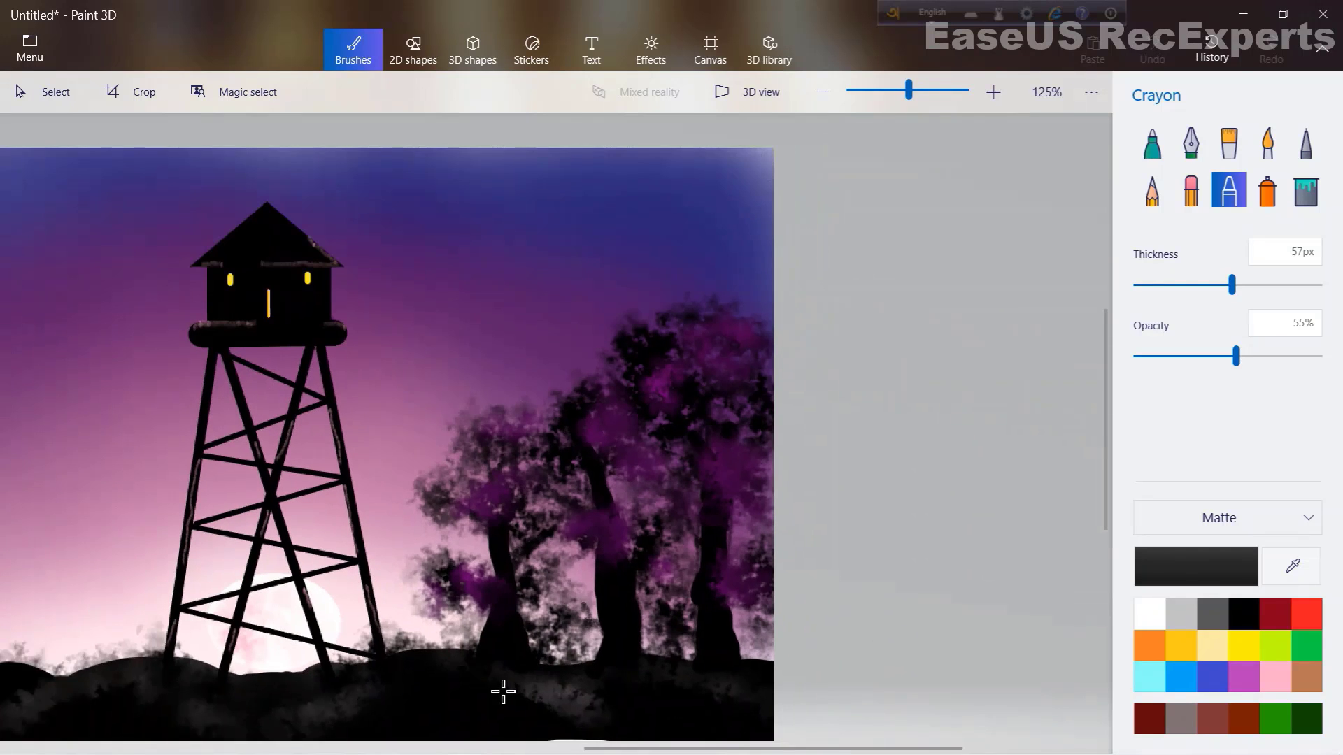
scroll(422, 566, "down", 2)
scroll(108, 420, "up", 1)
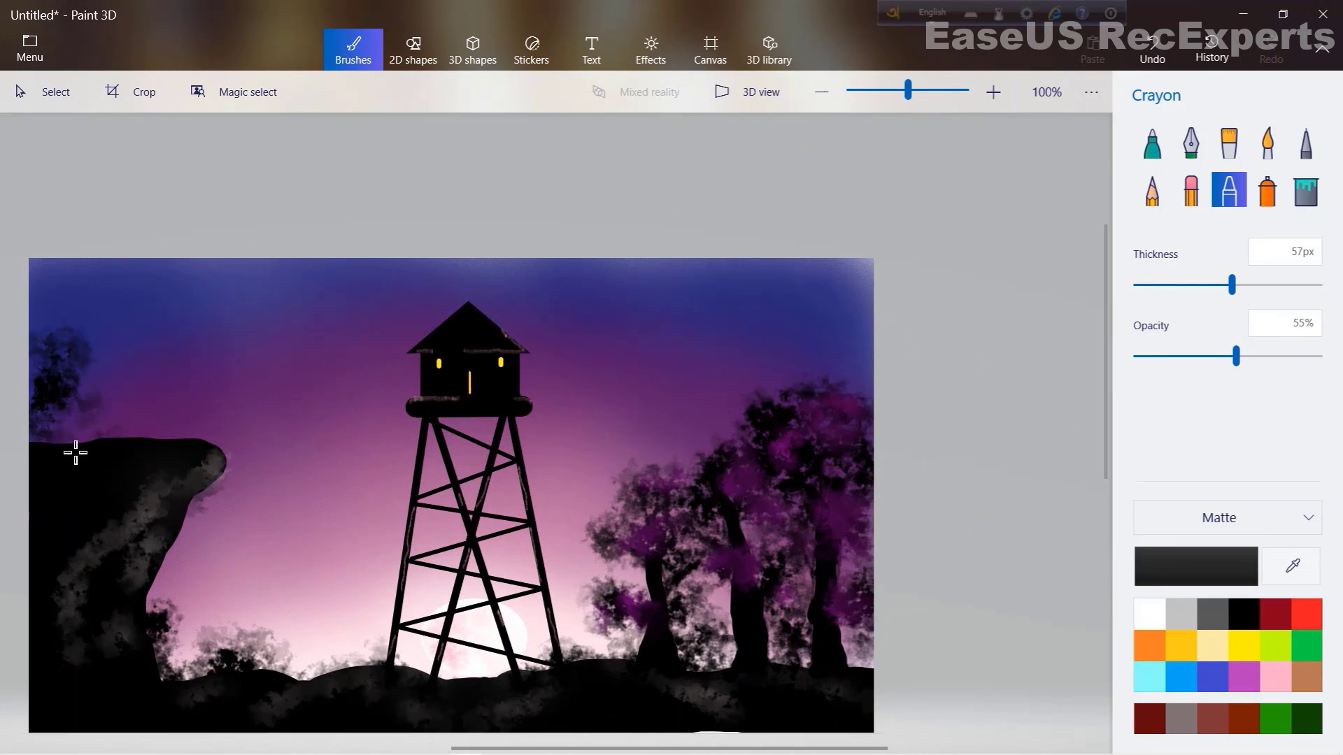
mouse_move(68, 322)
left_mouse_down()
mouse_move(62, 356)
mouse_move(152, 440)
mouse_move(91, 426)
mouse_move(119, 419)
mouse_move(88, 450)
left_mouse_up()
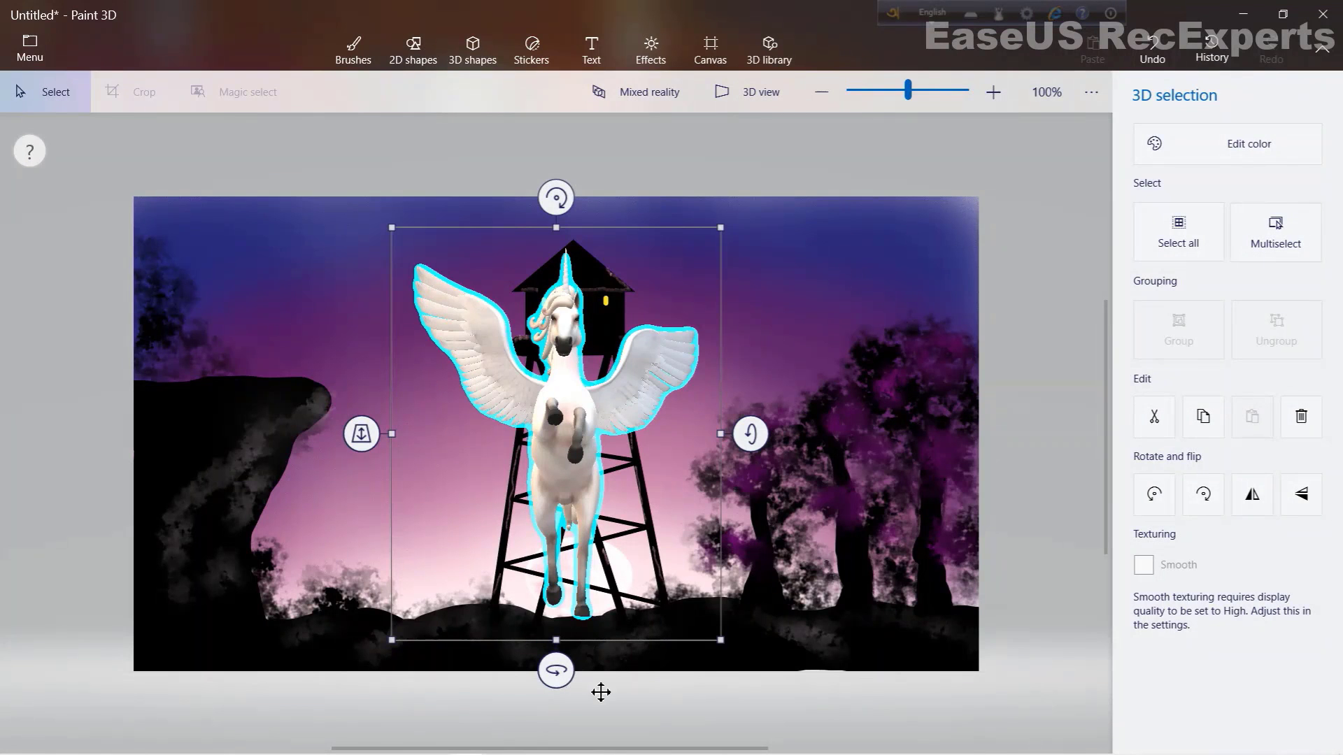
- Turn the 3D winged unicorn into side profile facing the tower, shrink it and move it above the cliff
left_click_drag(556, 670, 545, 707)
left_click_drag(806, 243, 719, 419)
left_click_drag(556, 673, 667, 704)
left_click_drag(721, 352, 629, 419)
left_click_drag(531, 524, 310, 329)
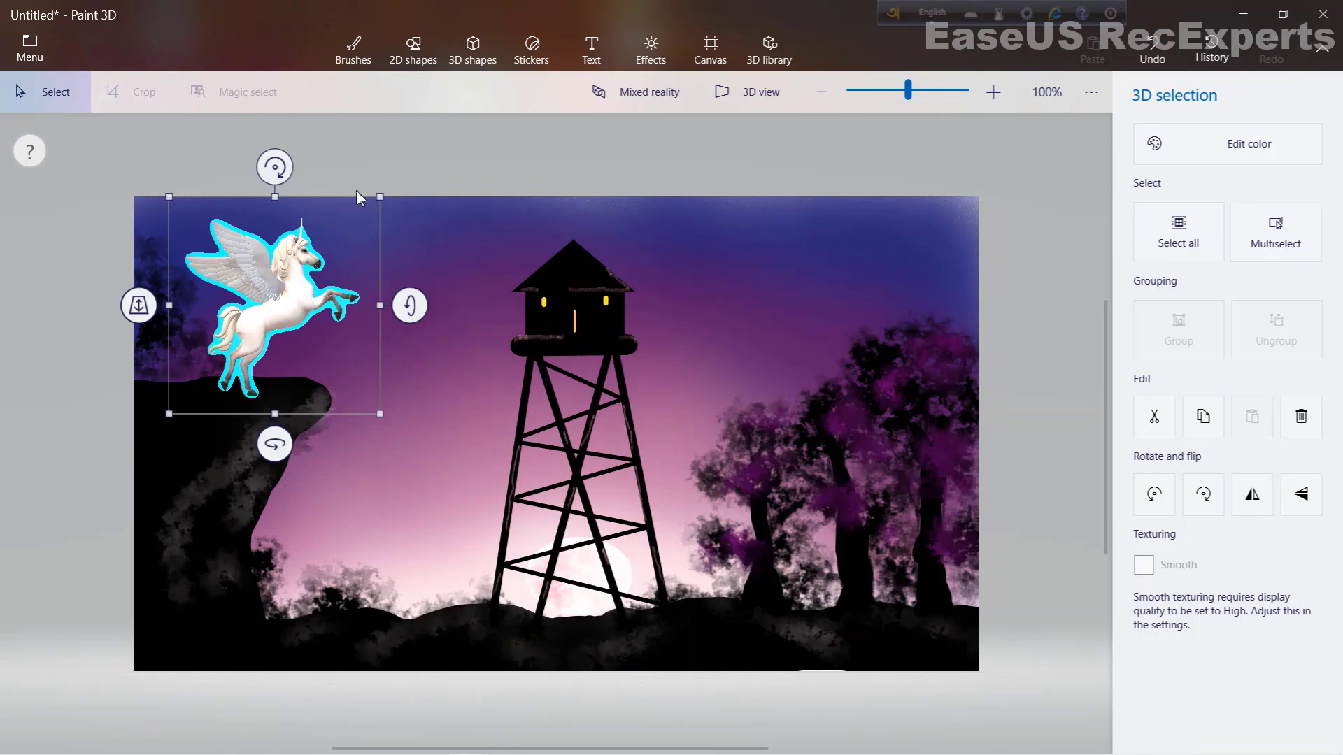
- Shrink the unicorn further, tilt it clockwise and lower it towards the cliff top
left_click_drag(382, 200, 341, 273)
left_click_drag(259, 361, 269, 352)
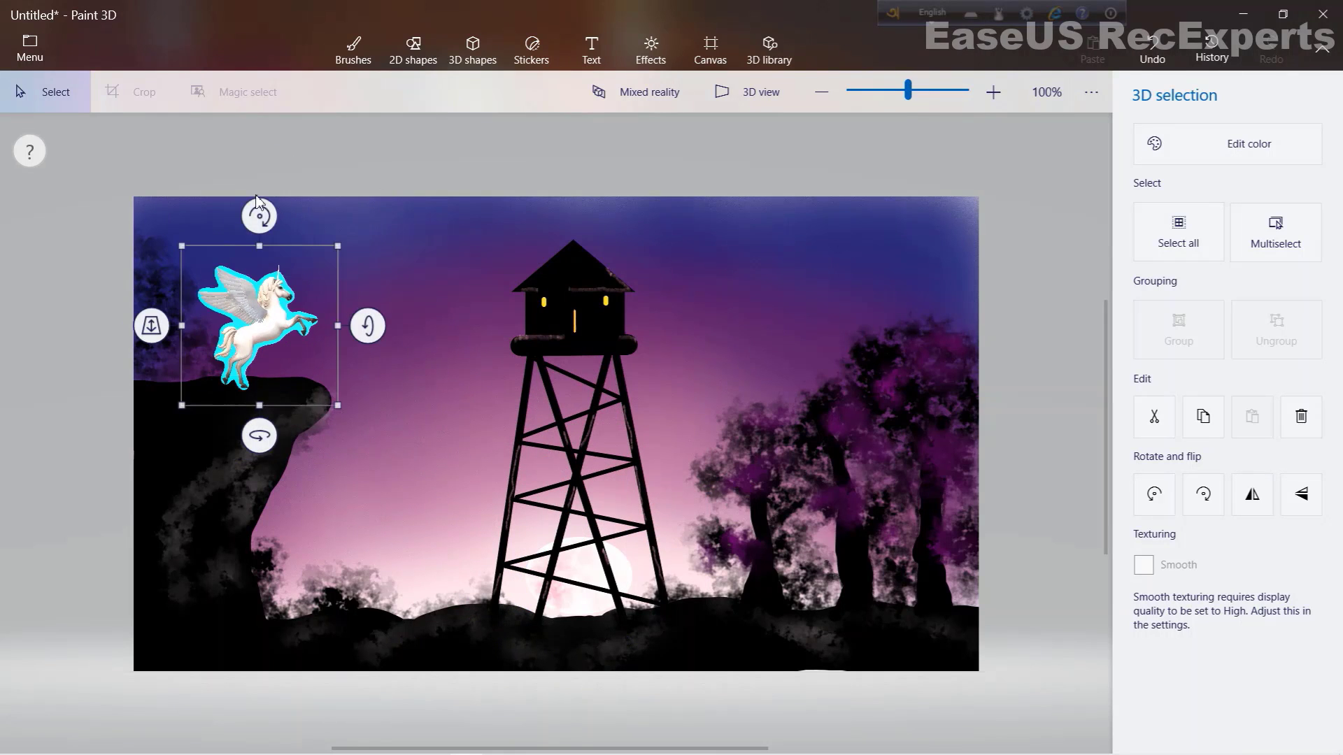
left_click_drag(260, 216, 286, 221)
left_click_drag(253, 338, 251, 349)
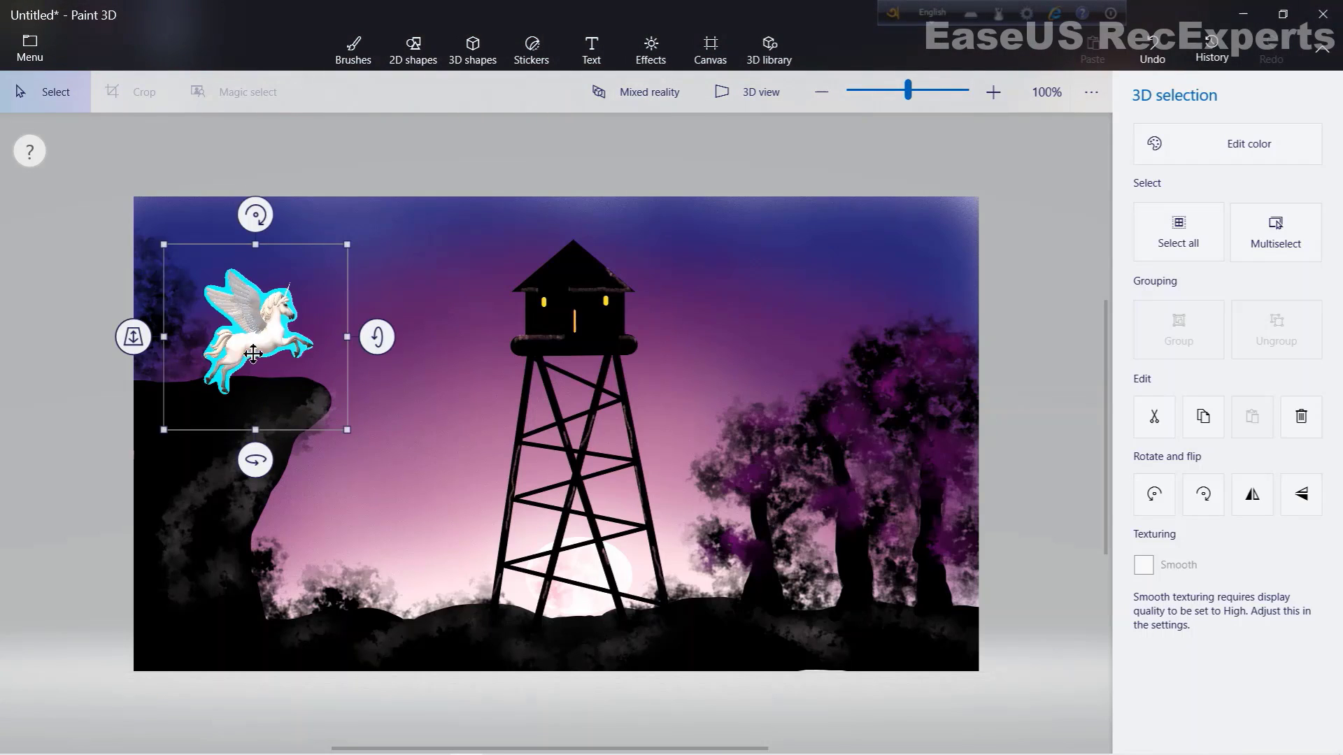
- Adjust the unicorn's depth, move it to the cliff's overhanging edge and fine-tune its tilt
left_click_drag(129, 333, 183, 216)
left_click_drag(290, 342, 335, 333)
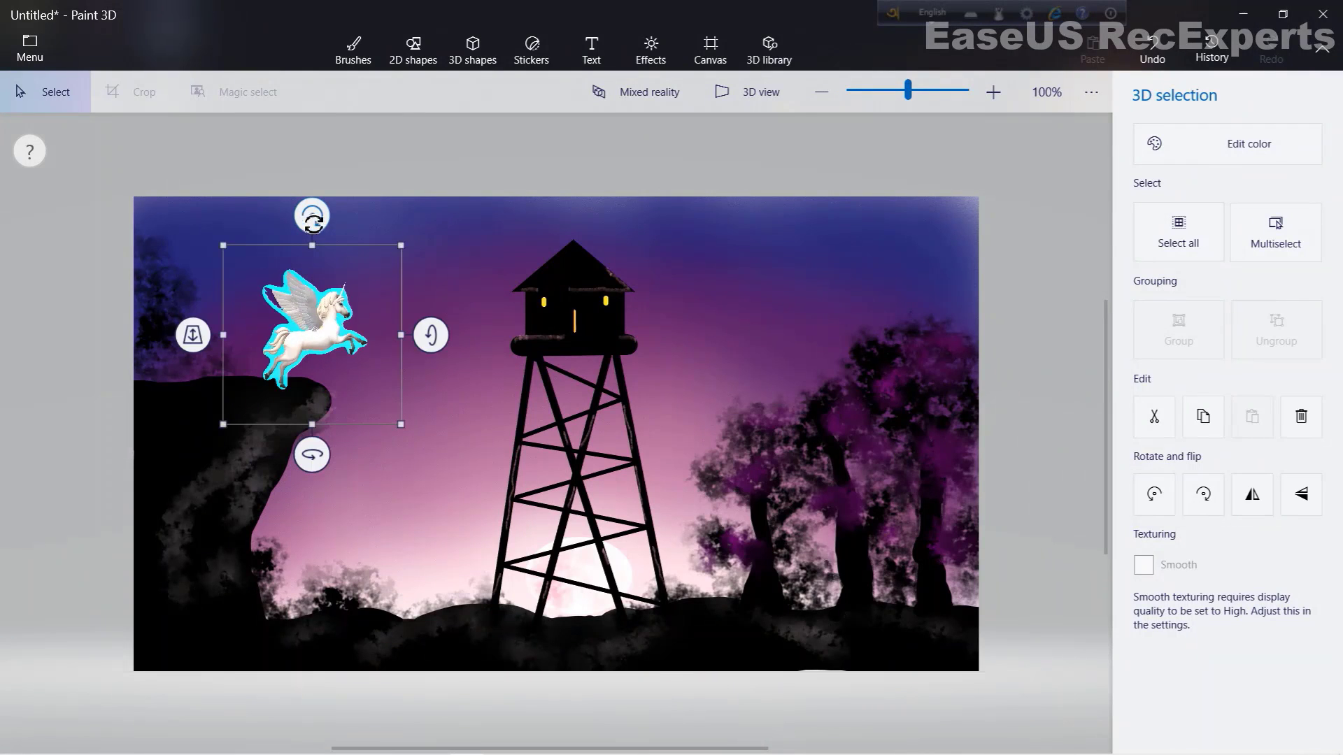
left_click_drag(317, 219, 310, 226)
left_click_drag(336, 352, 336, 352)
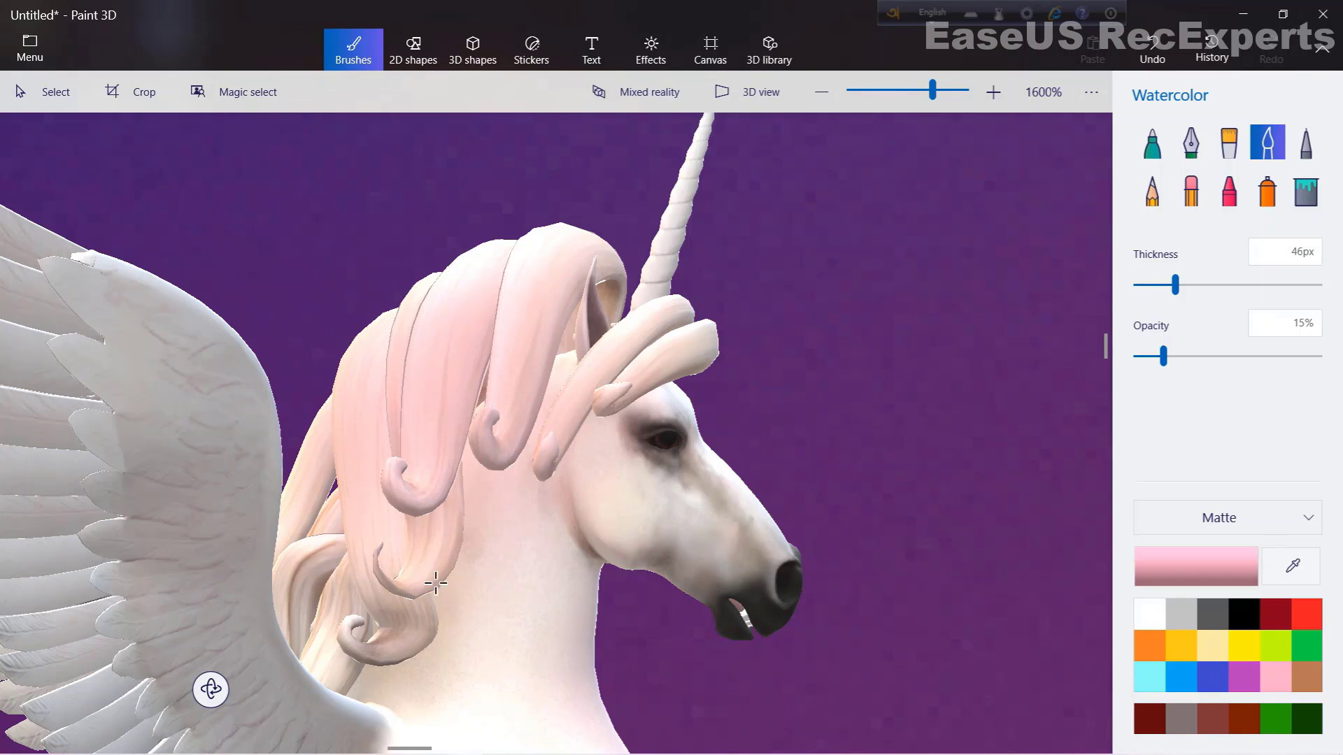
- Tint the unicorn's mane and neck pink with the Watercolor brush at 46px thickness and 15% opacity
left_click_drag(436, 584, 432, 589)
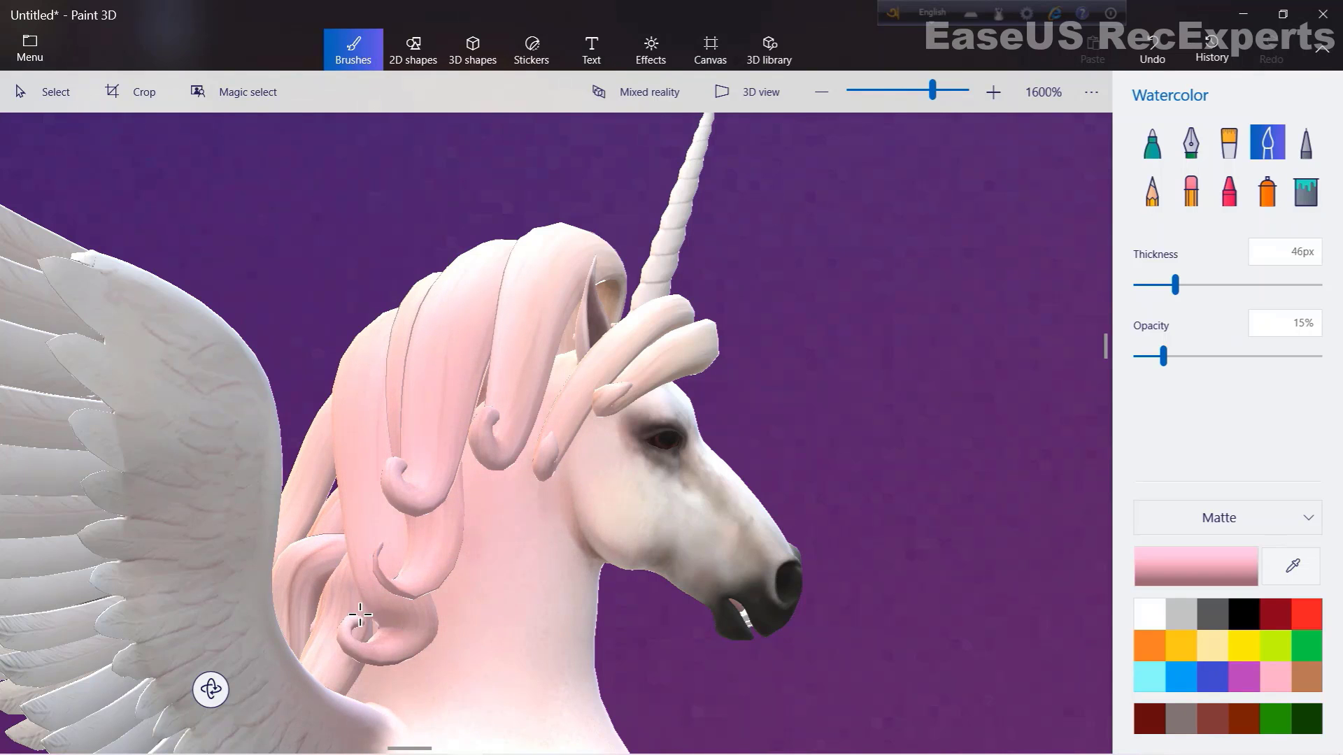
left_click_drag(323, 591, 564, 512)
- Tint the unicorn's face pink with the Watercolor brush at 33px thickness and 34% opacity
left_click_drag(1175, 285, 1162, 285)
left_click(1198, 357)
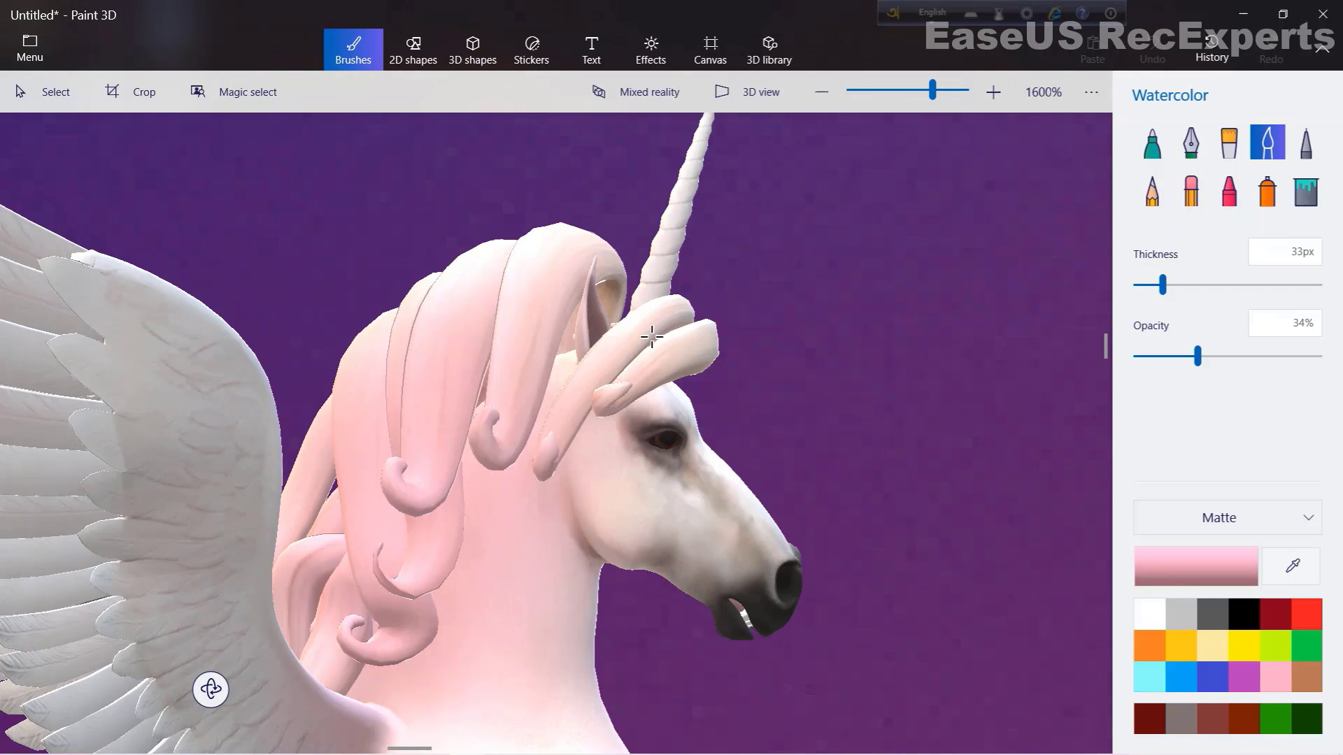
left_click_drag(652, 552, 633, 546)
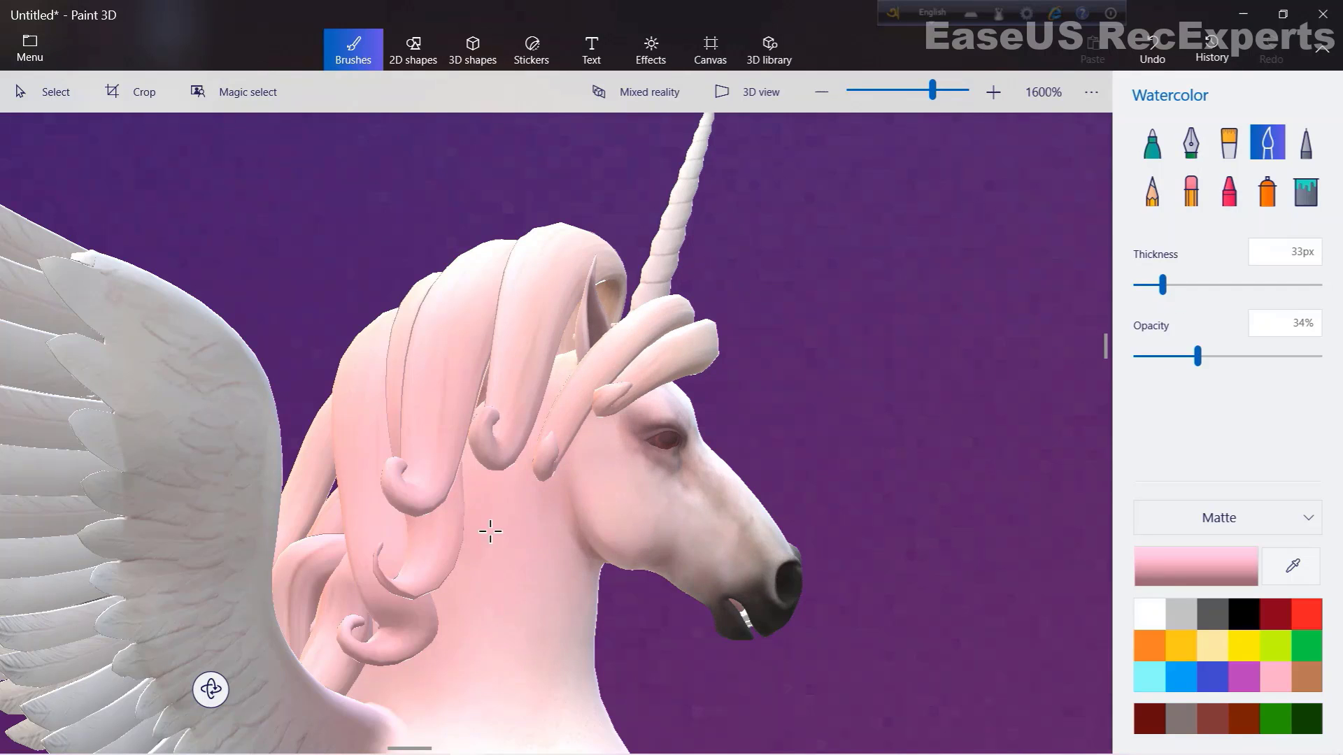
- Tint the unicorn's tail and hindquarters pink with the Watercolor brush at 33px thickness and 34% opacity
scroll(491, 532, "down", 5)
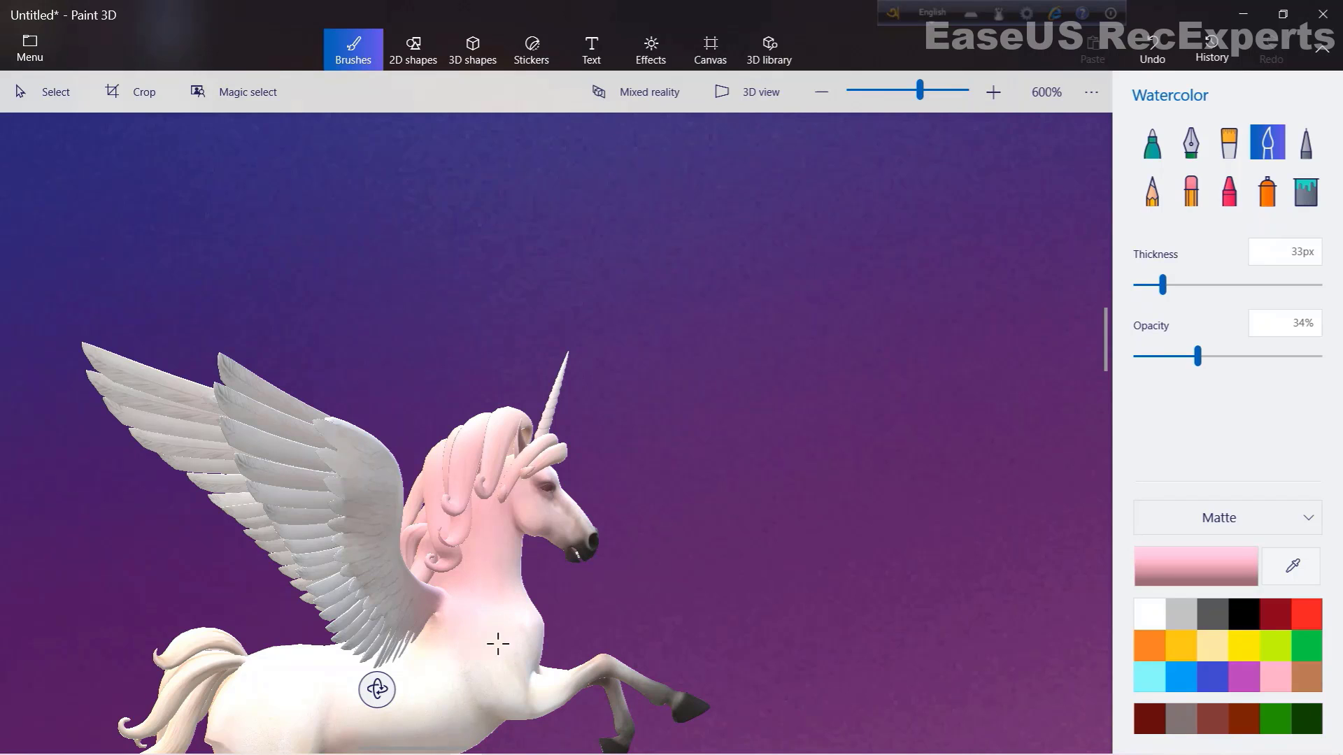
scroll(431, 667, "down", 2)
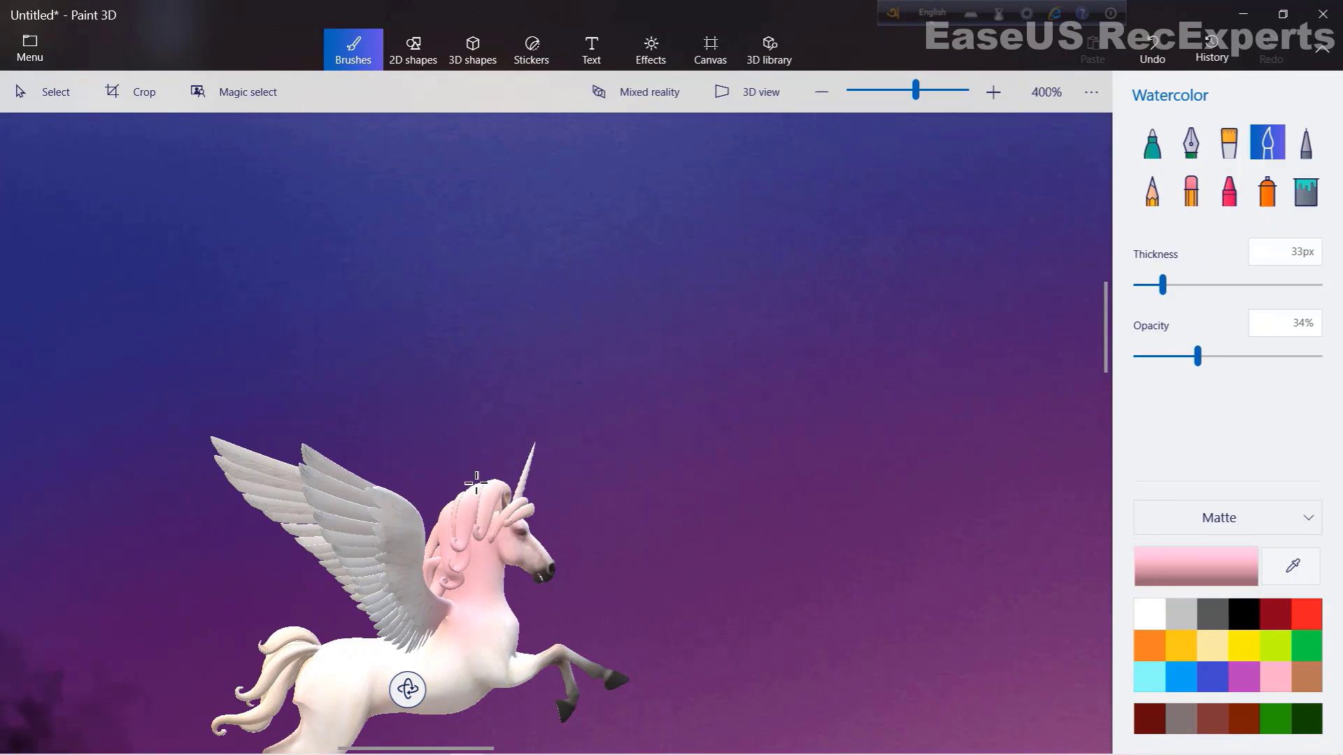
scroll(476, 483, "down", 2)
scroll(349, 594, "up", 4)
scroll(309, 705, "down", 3)
scroll(397, 676, "up", 2)
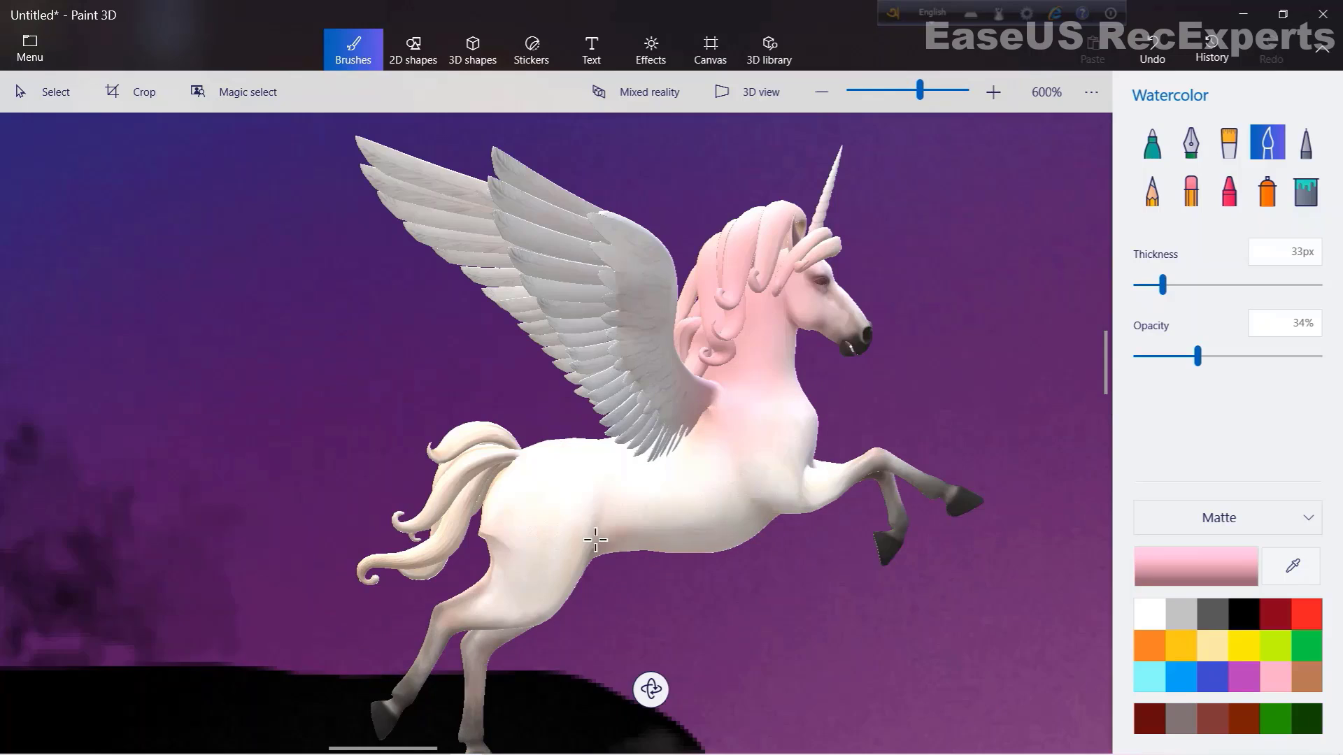
scroll(672, 455, "up", 2)
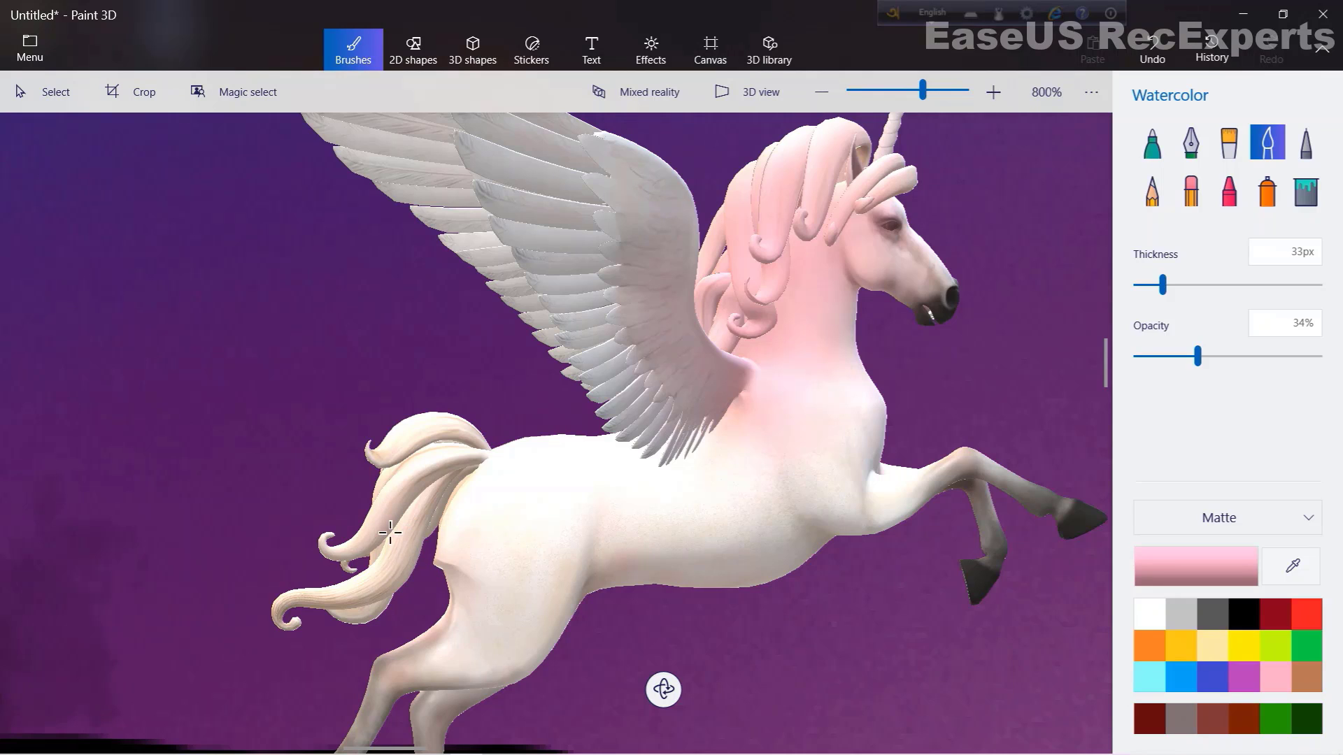
mouse_move(454, 478)
left_mouse_down()
mouse_move(426, 465)
mouse_move(423, 441)
mouse_move(424, 583)
left_mouse_up()
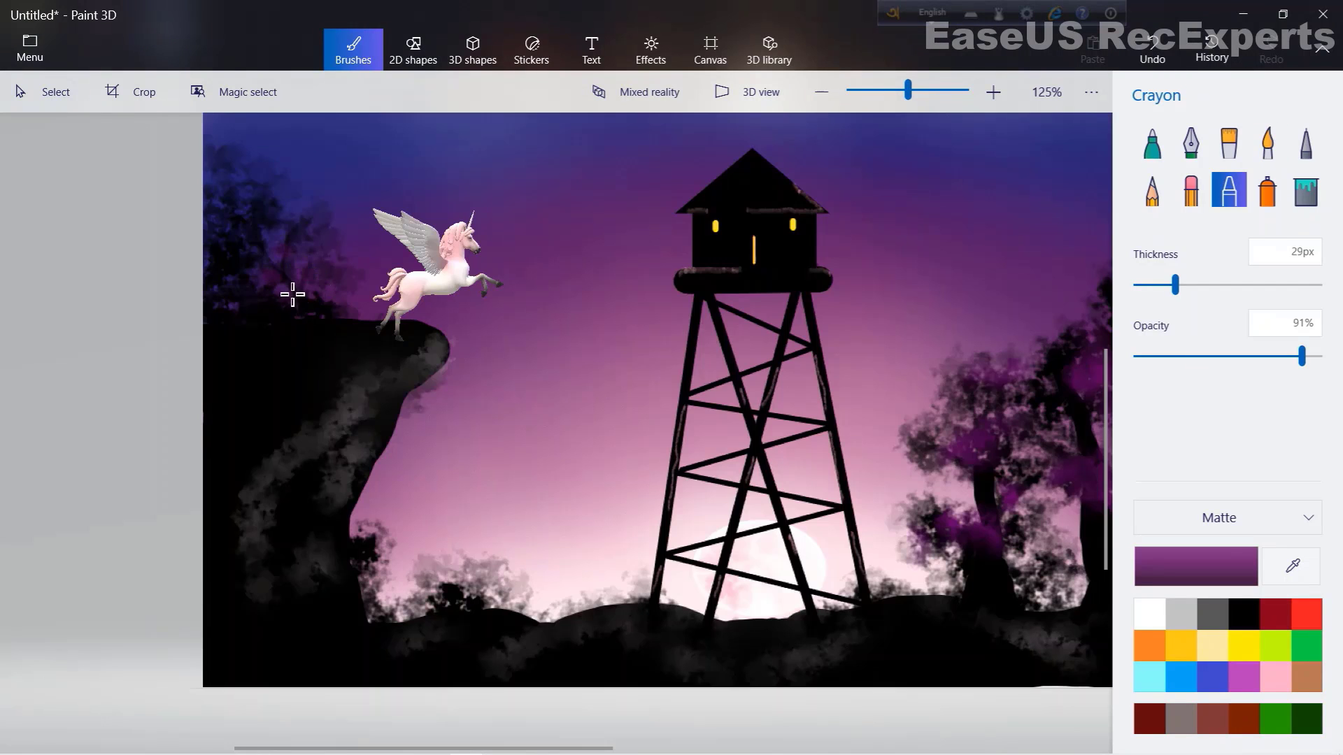
- Dab purple highlights onto the dark foliage behind the unicorn with the Crayon at 29px thickness and 91% opacity, and undo the last stroke
mouse_move(292, 295)
left_mouse_down()
mouse_move(322, 313)
mouse_move(313, 295)
mouse_move(324, 314)
mouse_move(325, 295)
mouse_move(303, 293)
mouse_move(248, 321)
mouse_move(247, 345)
mouse_move(239, 329)
mouse_move(271, 314)
left_mouse_up()
mouse_move(240, 245)
left_mouse_down()
mouse_move(240, 270)
mouse_move(233, 252)
mouse_move(293, 216)
mouse_move(276, 225)
mouse_move(246, 187)
left_mouse_up()
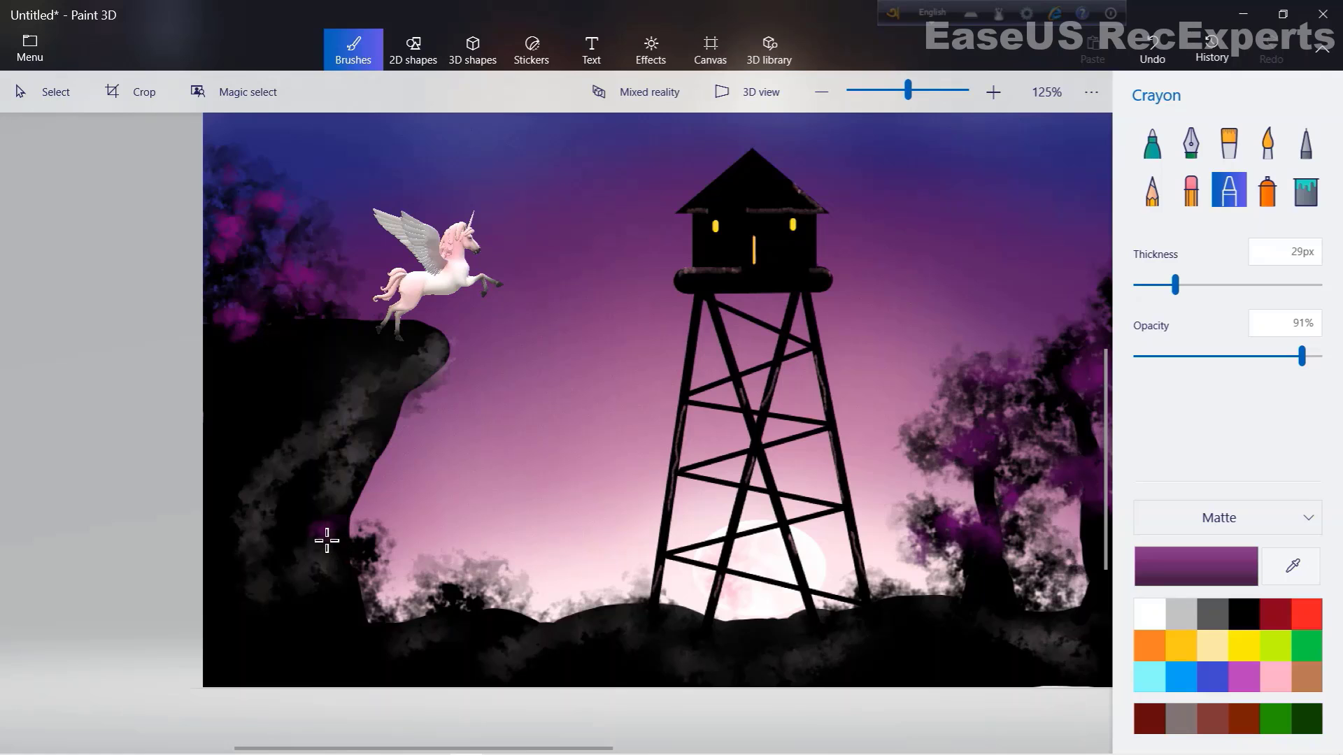
left_click(1146, 55)
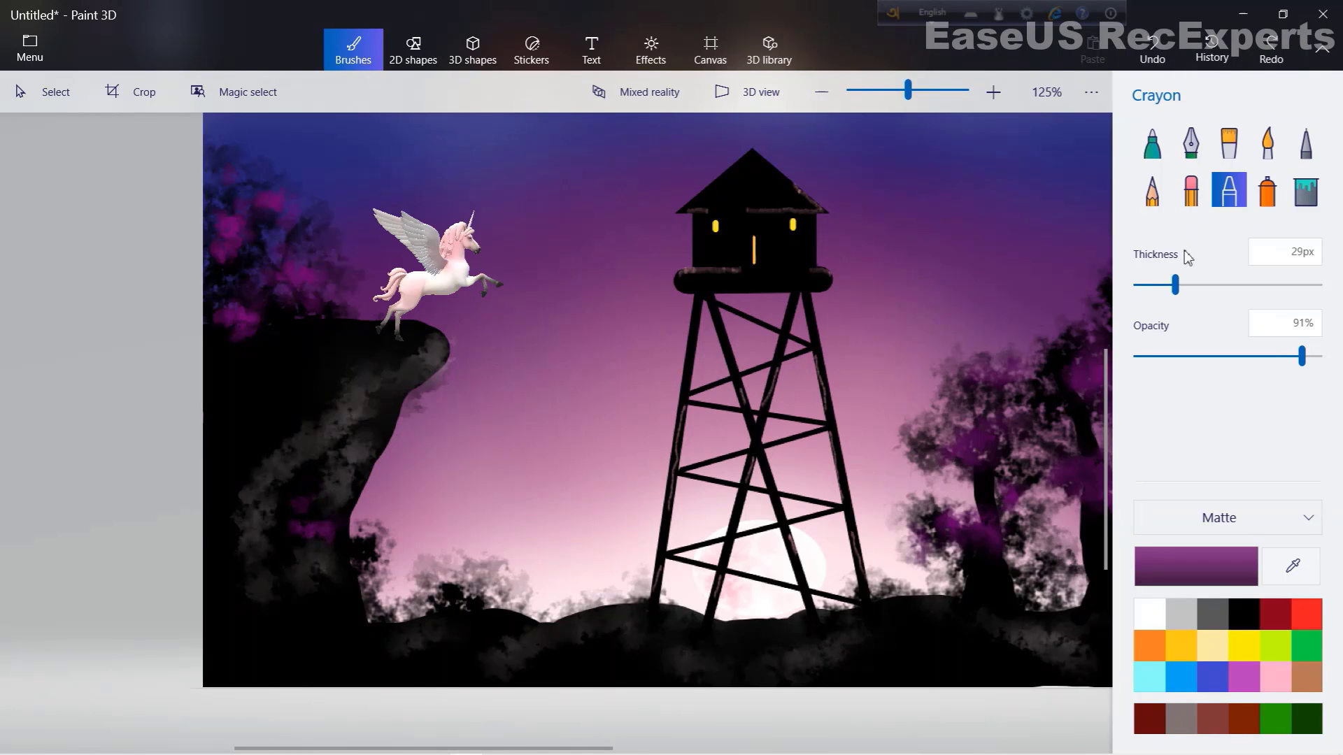
- Paint purple foliage on the cliff face and its base with the Crayon at 40px, extending it along the ground bushes at 66px thickness
left_click(1198, 285)
mouse_move(316, 494)
left_mouse_down()
mouse_move(296, 538)
mouse_move(306, 565)
left_mouse_up()
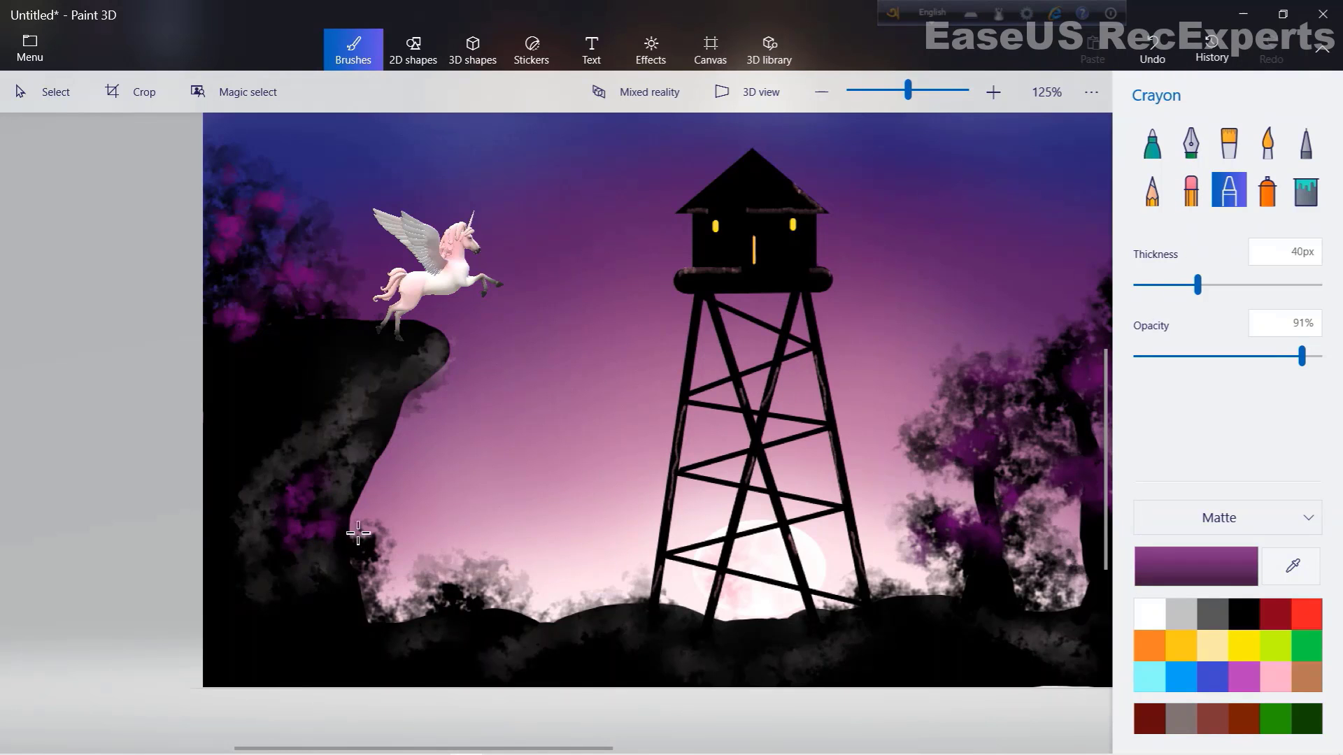
mouse_move(372, 671)
left_mouse_down()
mouse_move(360, 633)
mouse_move(414, 683)
mouse_move(399, 675)
mouse_move(458, 633)
mouse_move(377, 635)
mouse_move(459, 615)
mouse_move(411, 670)
left_mouse_up()
left_click(1251, 285)
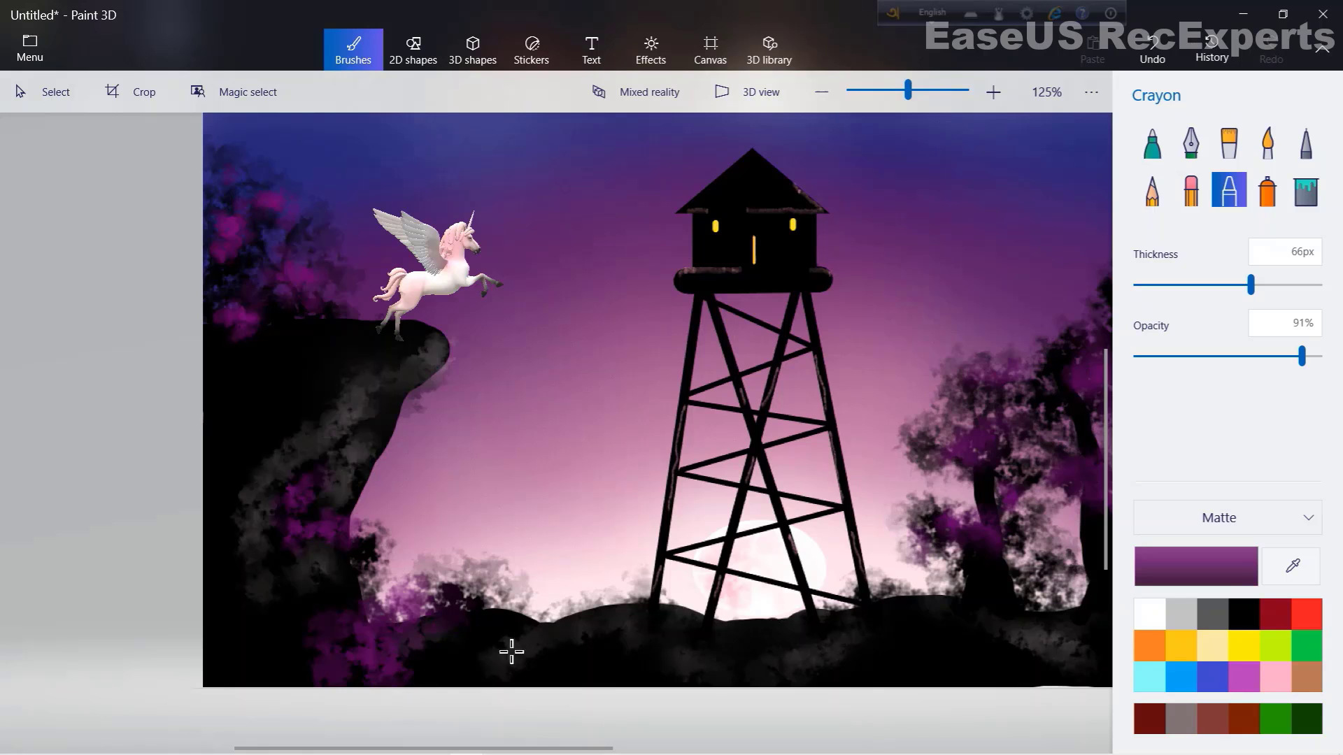
left_click_drag(511, 652, 477, 604)
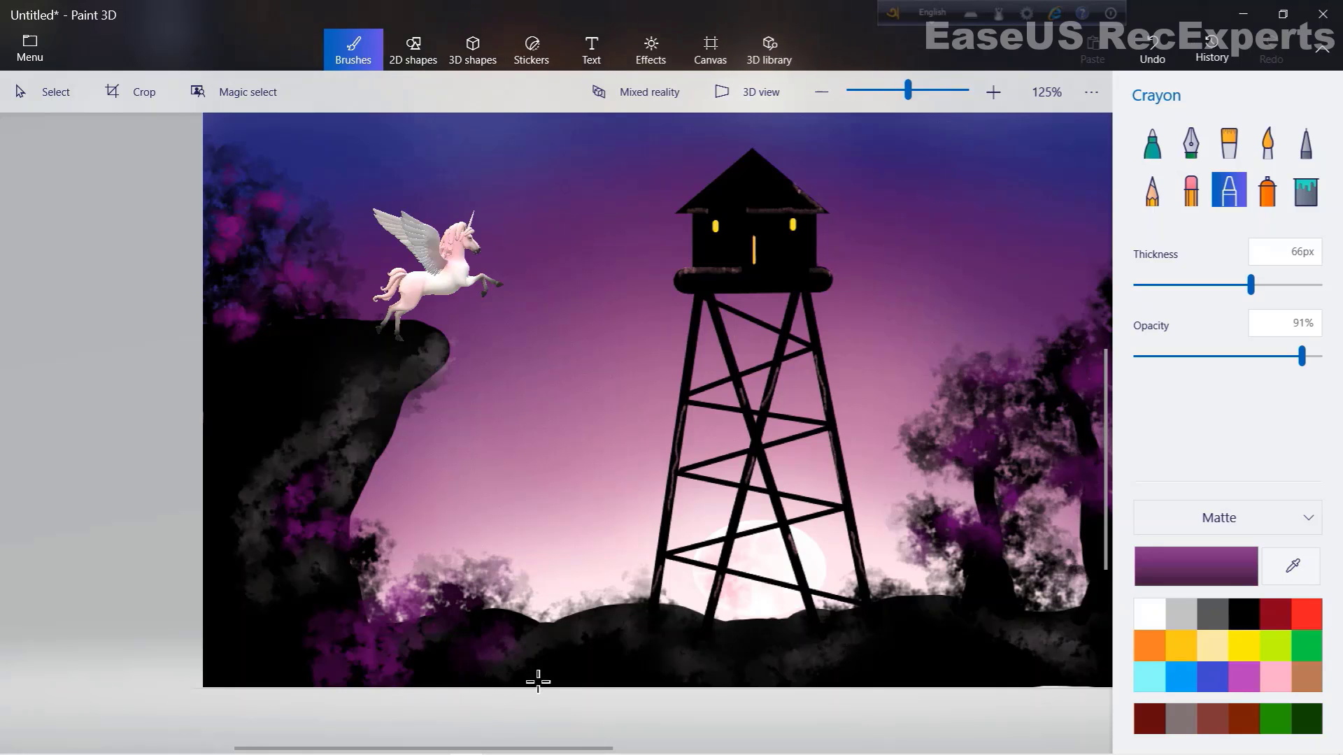